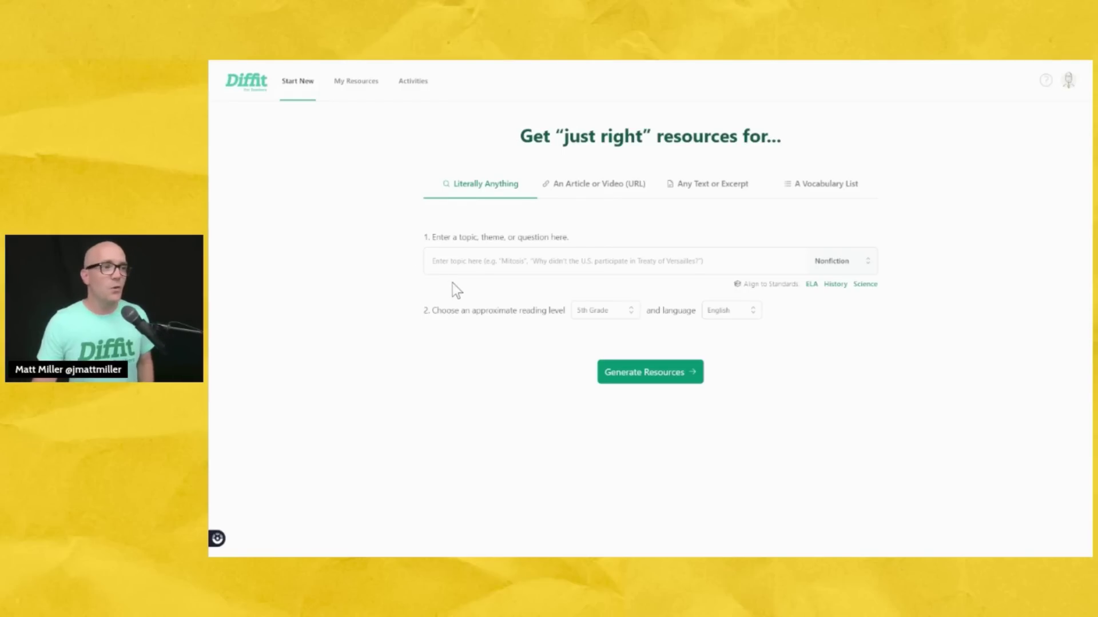
Preview the URL, Text and Vocabulary source options, then return to Literally Anything.
drag(520, 136, 782, 137)
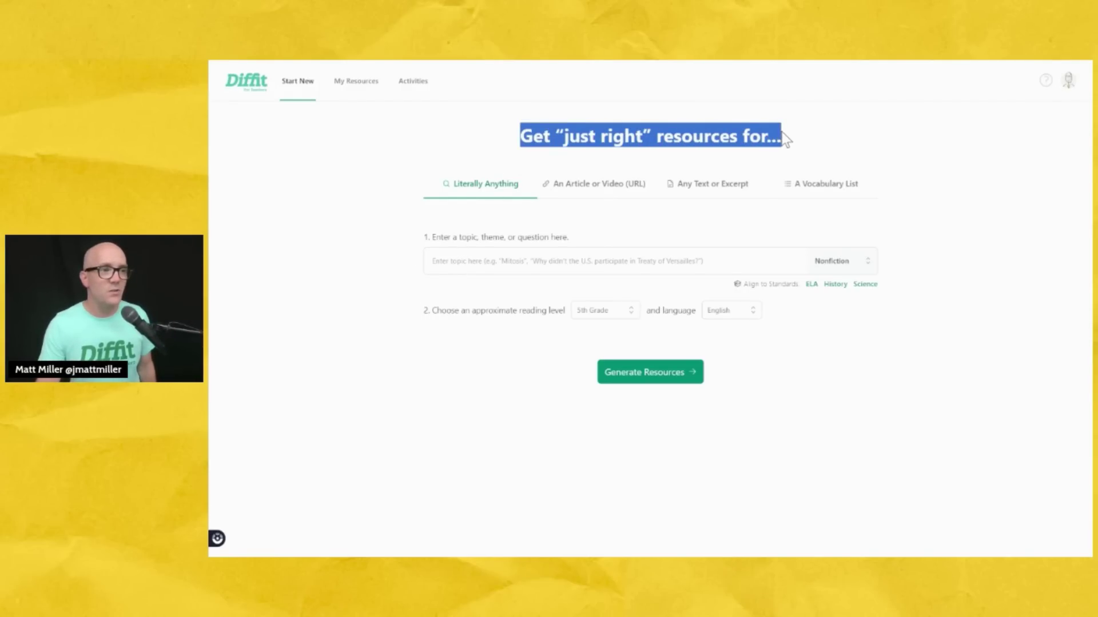
click(495, 156)
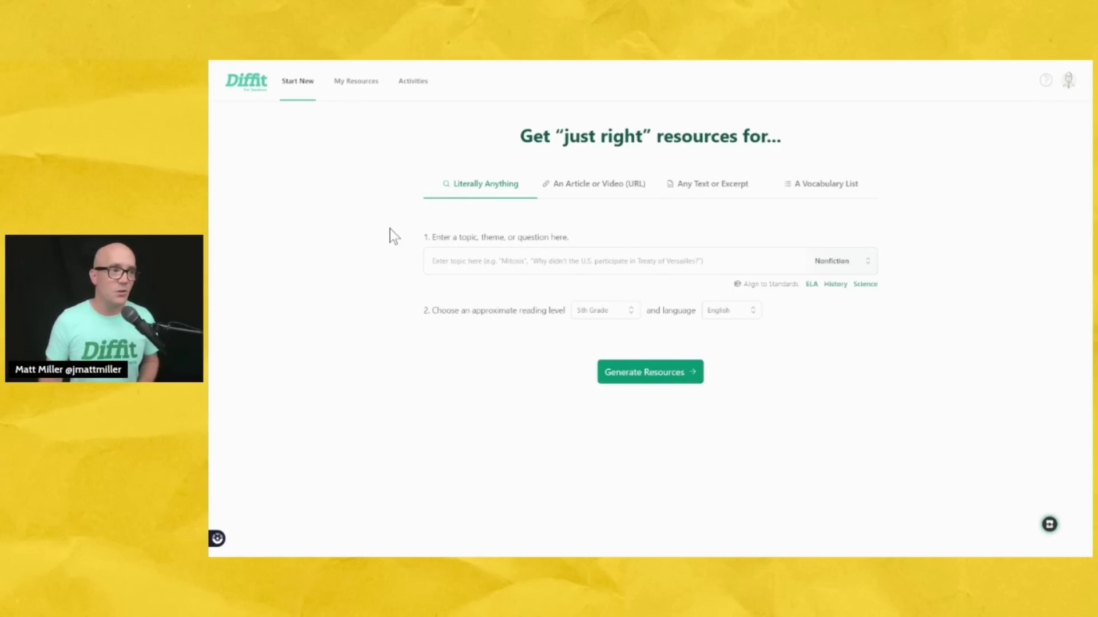
click(598, 188)
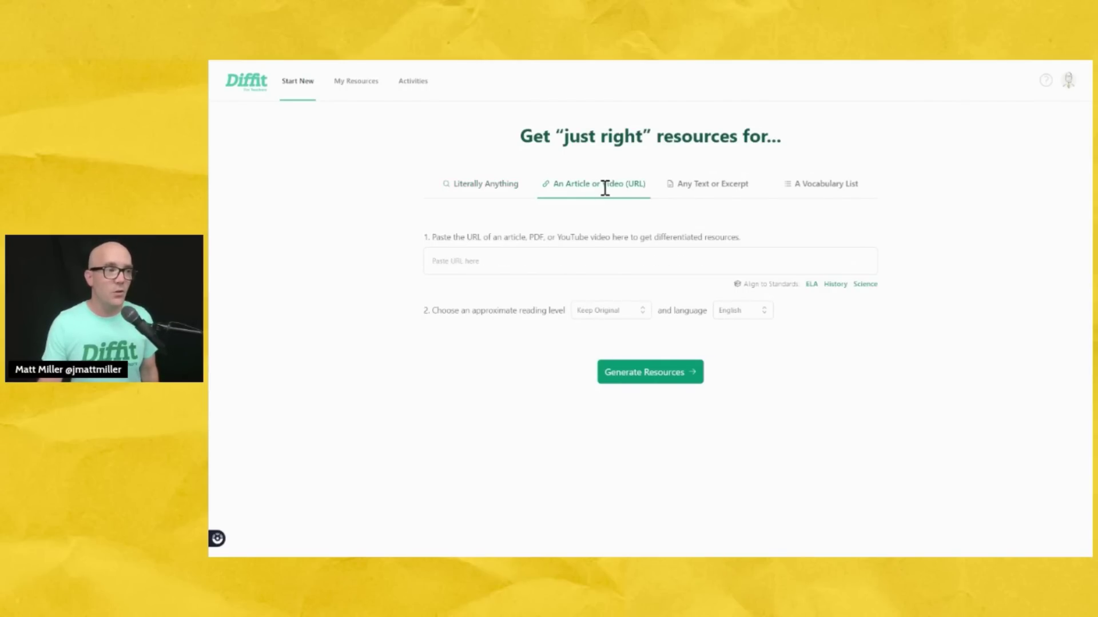
click(736, 188)
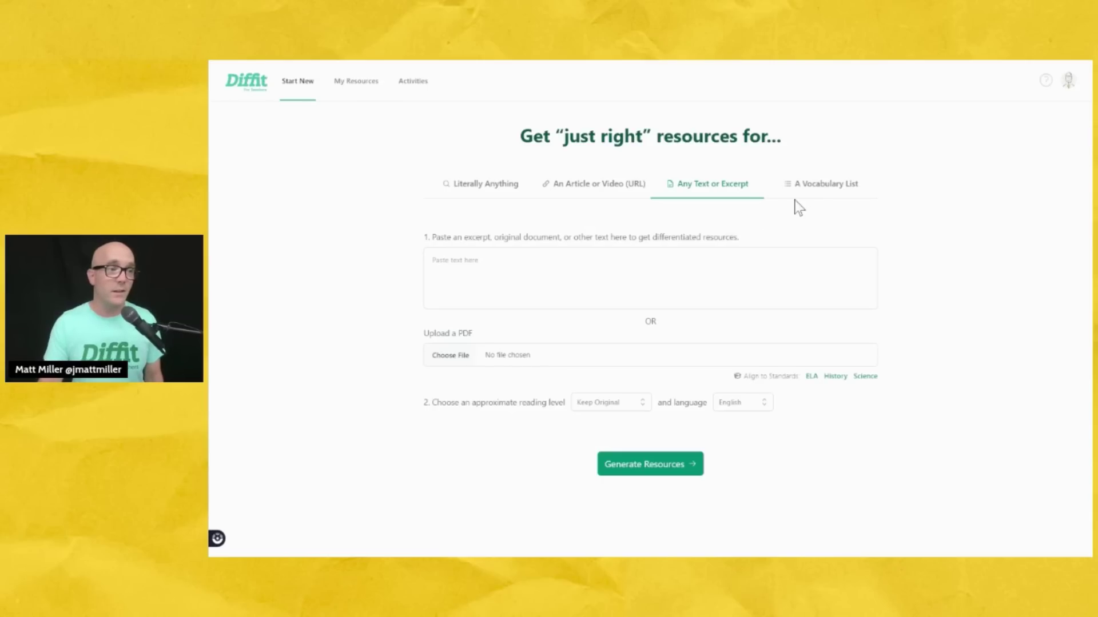
click(820, 197)
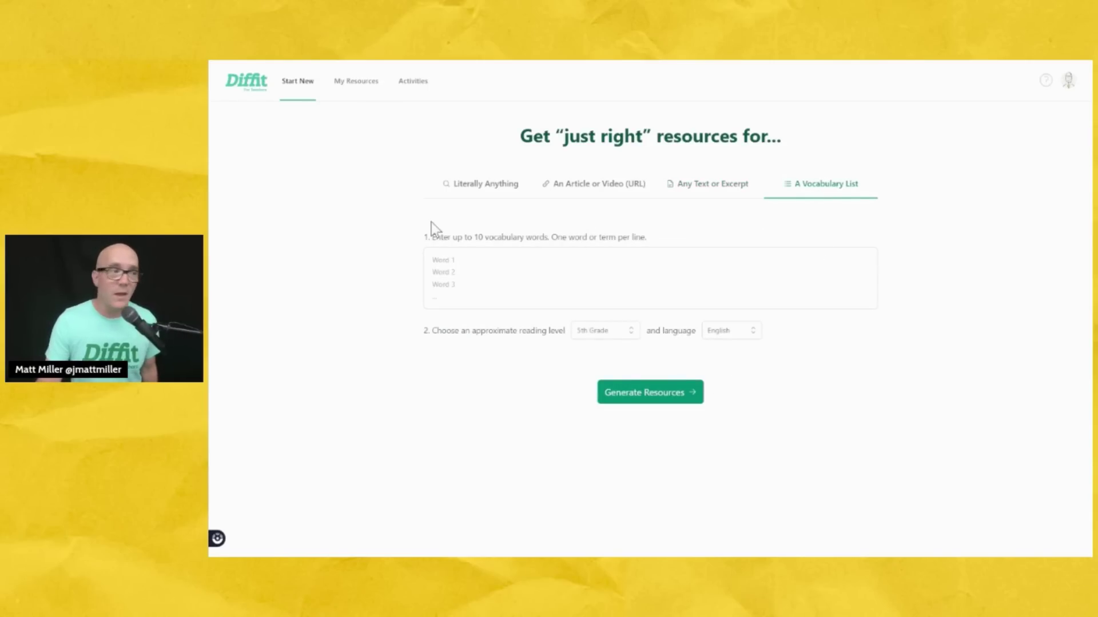
click(486, 183)
Enter the topic 'the Boston Tea Party' and generate resources.
click(536, 258)
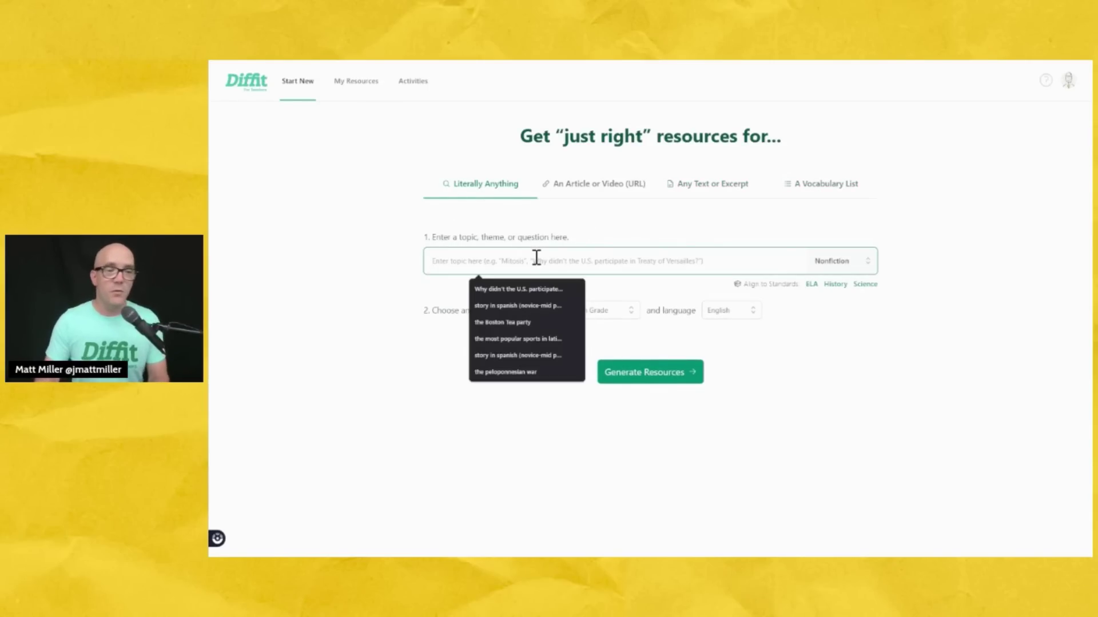
text(the B)
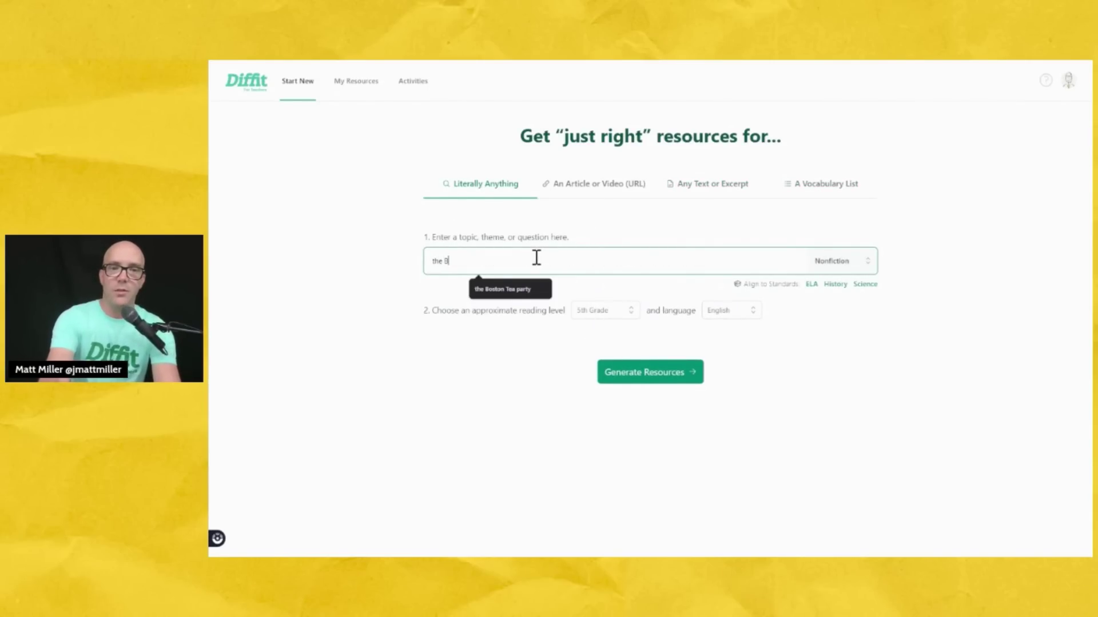
text(oston Tea Party)
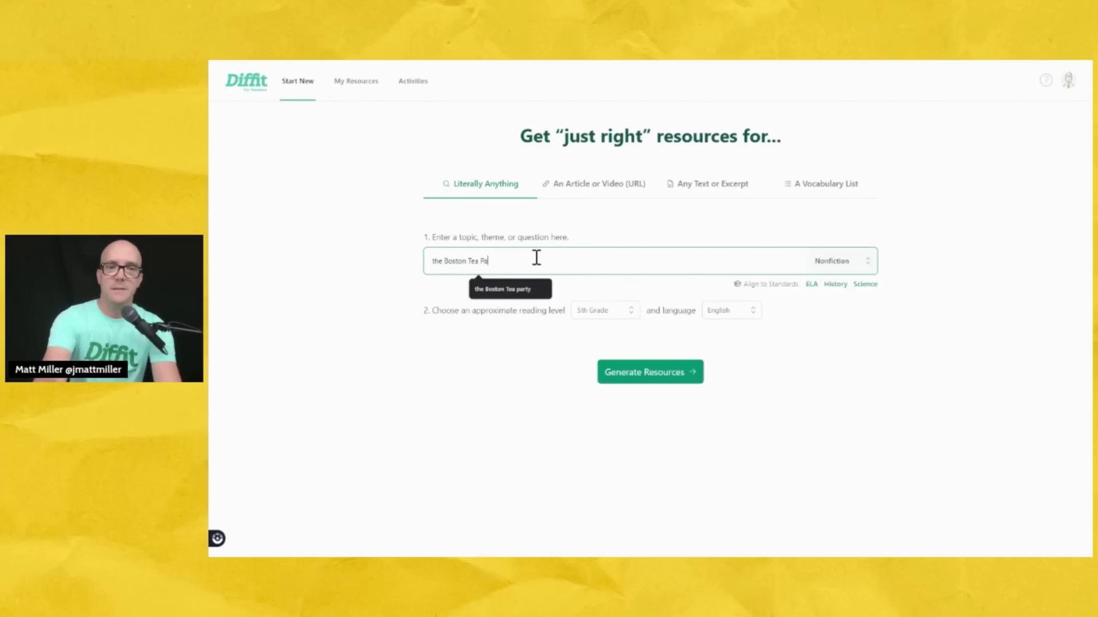
click(650, 372)
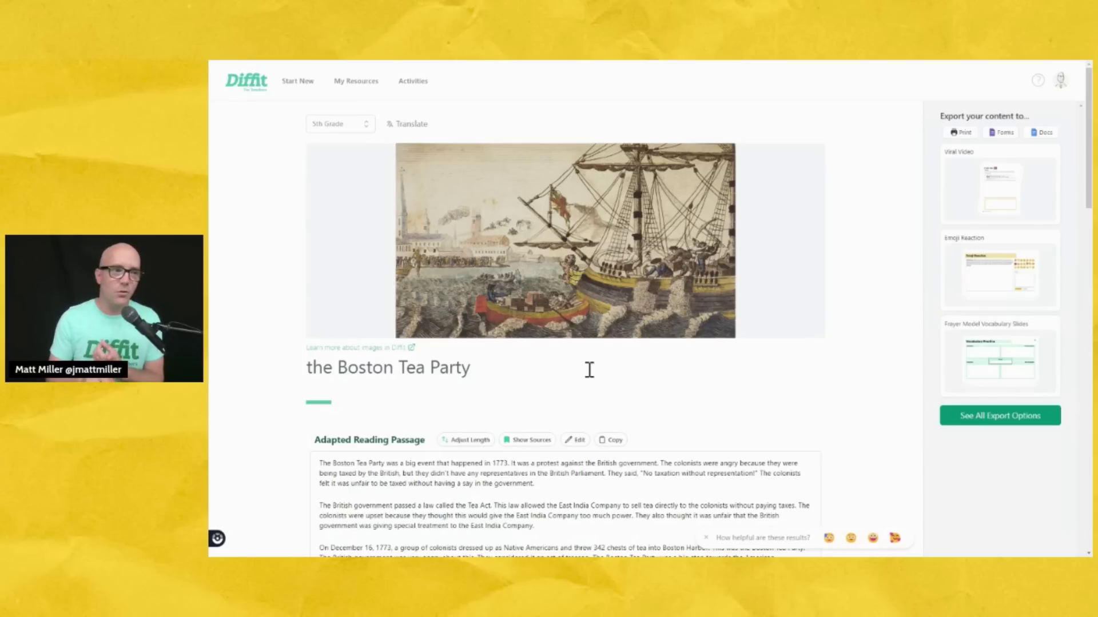
Scroll through the Boston Tea Party passage, summary, vocabulary and questions.
mouse_move(600, 278)
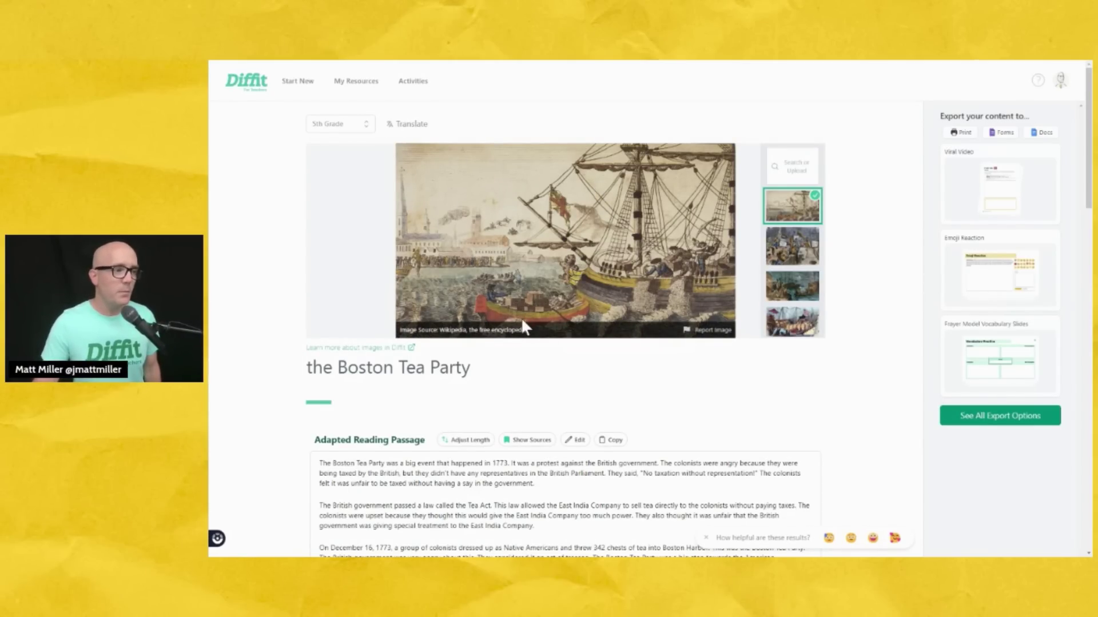
scroll(521, 322, down, 4)
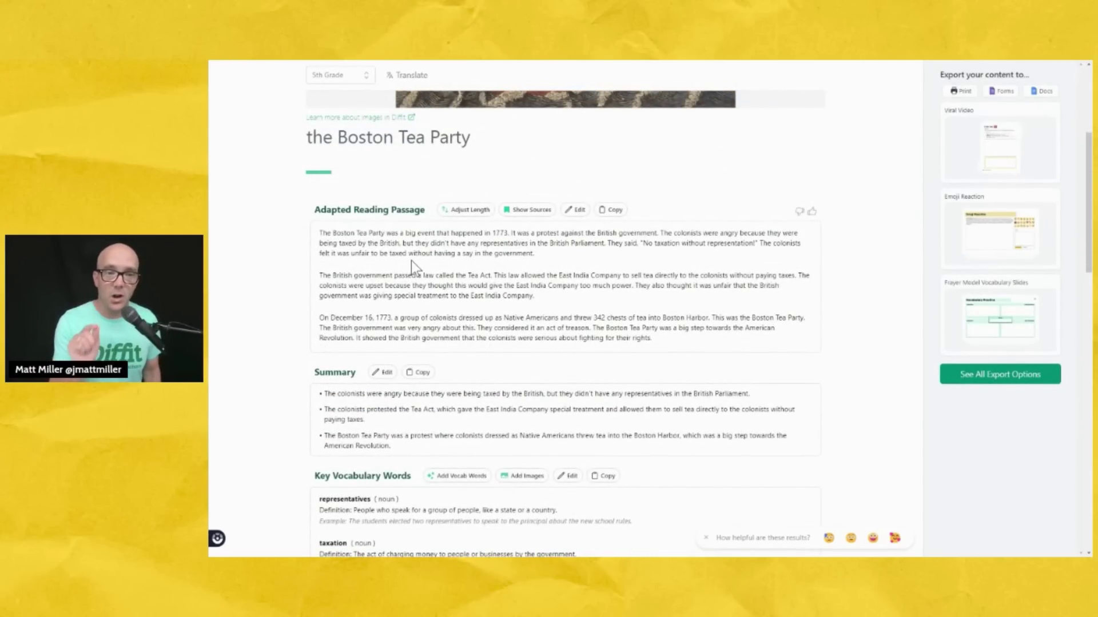
scroll(410, 261, down, 2)
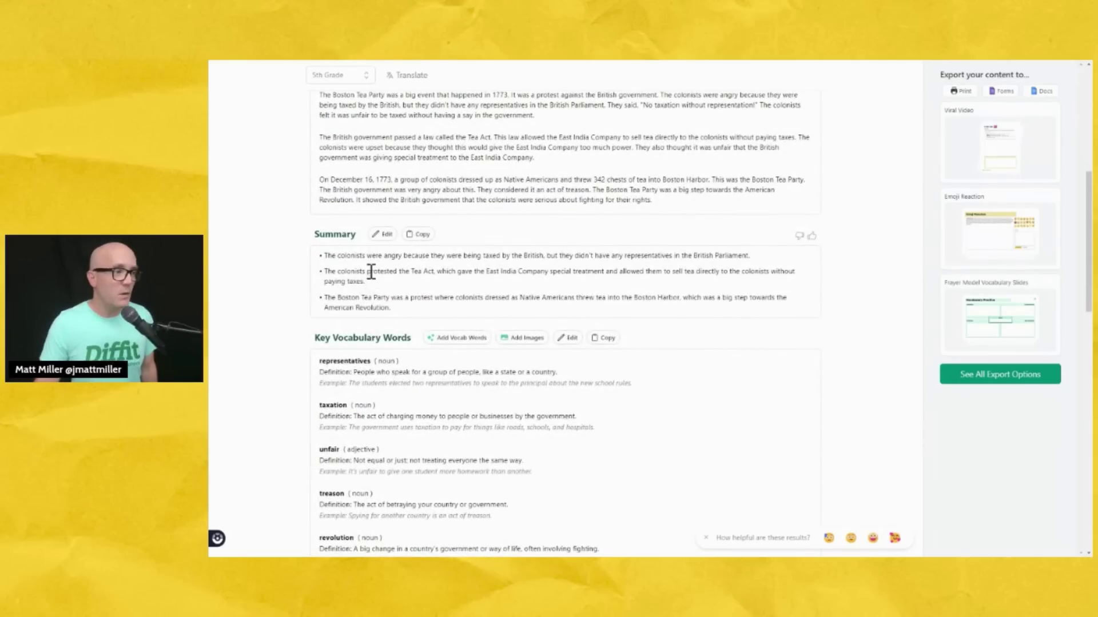
scroll(338, 280, down, 2)
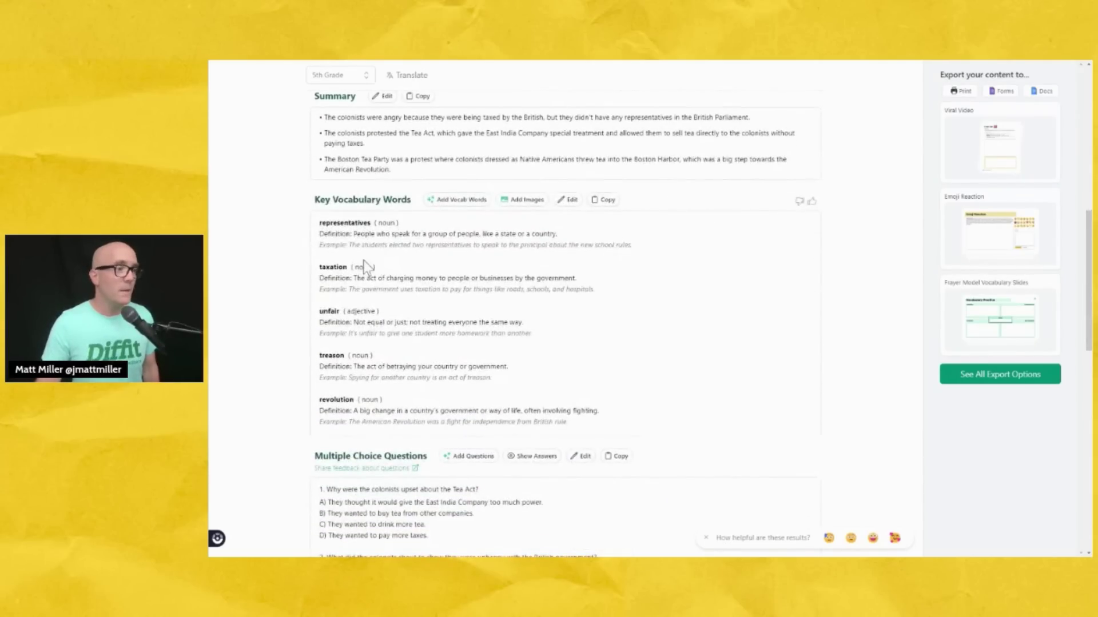
scroll(377, 387, down, 5)
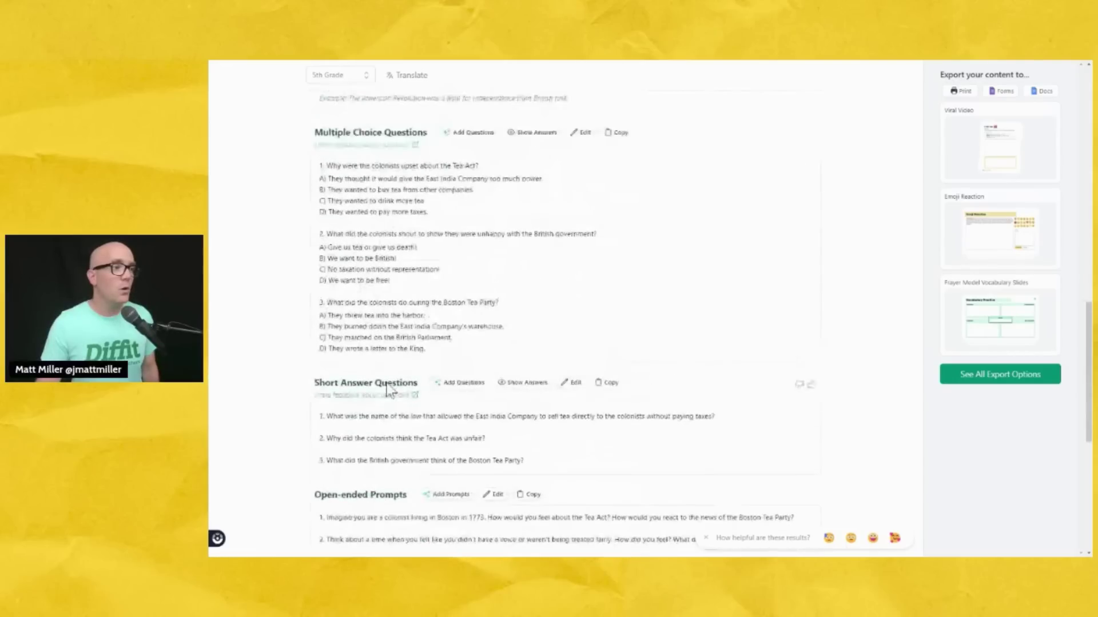
scroll(375, 250, up, 1)
scroll(375, 283, down, 3)
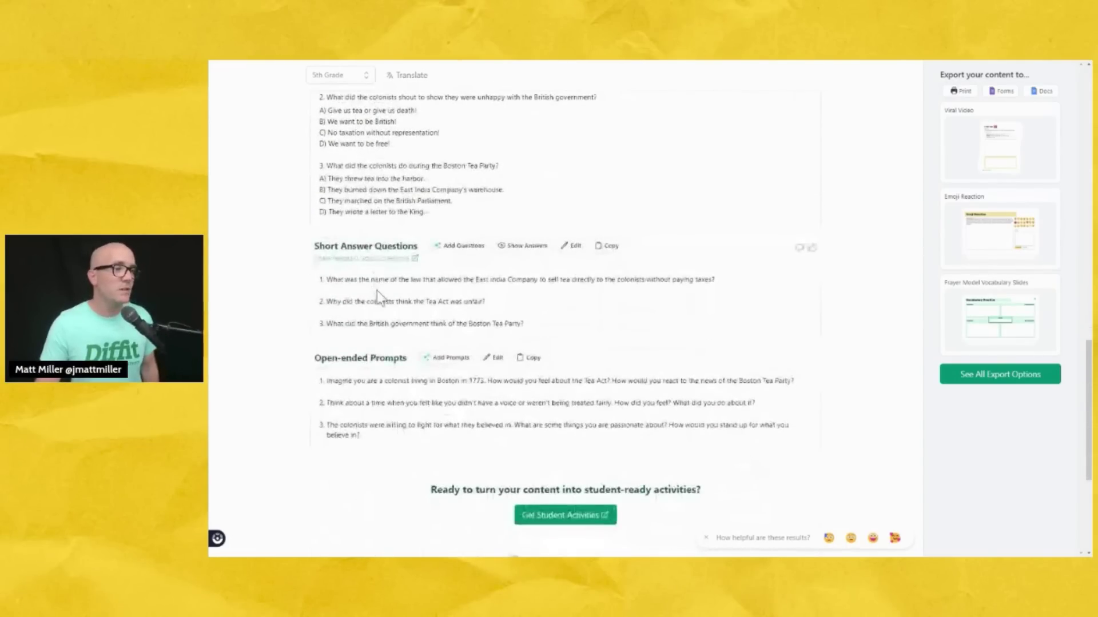
scroll(394, 364, down, 1)
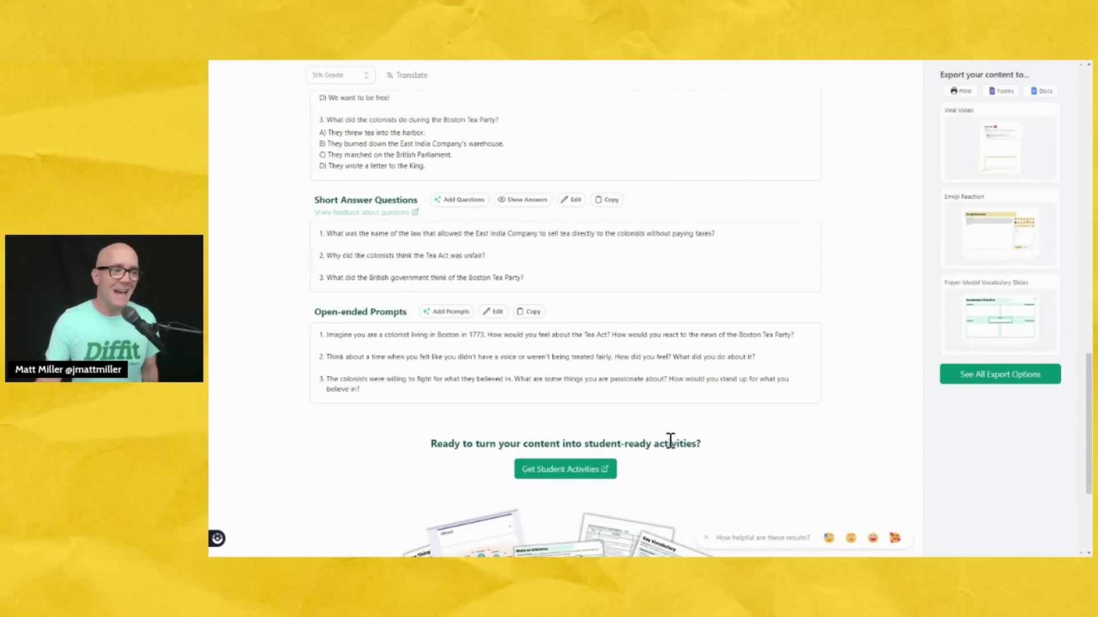
scroll(696, 451, down, 2)
scroll(695, 462, down, 5)
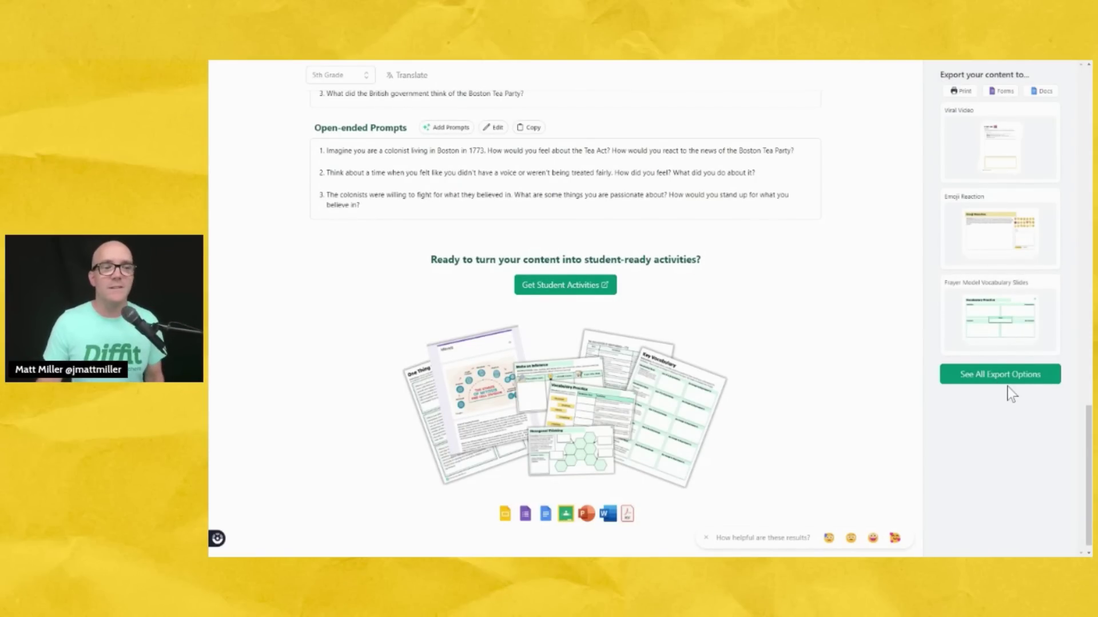
click(992, 382)
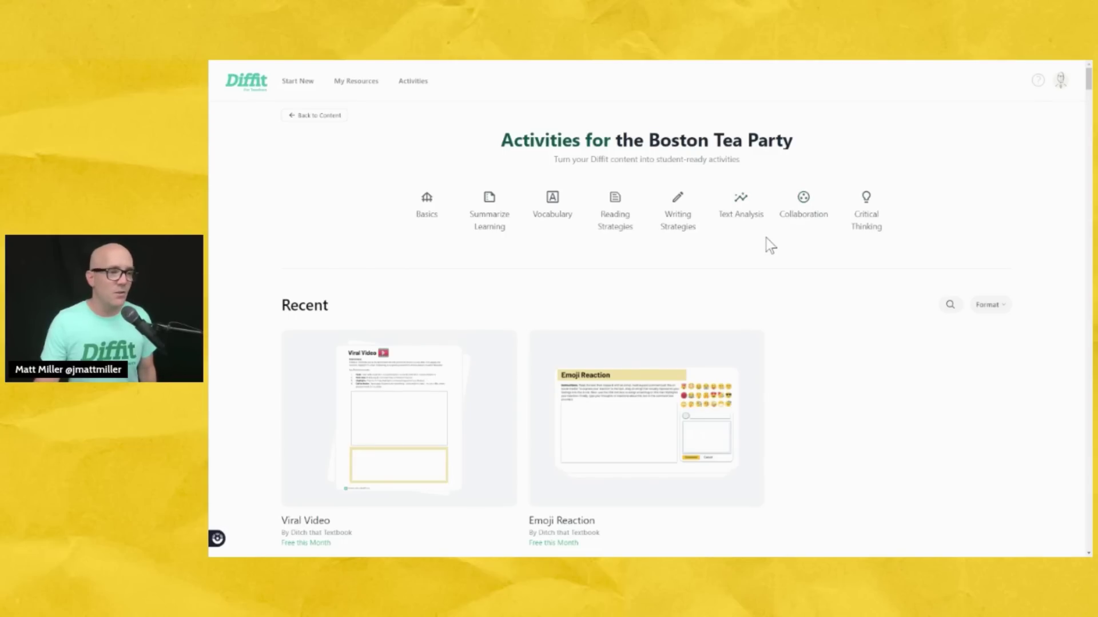
scroll(745, 245, down, 2)
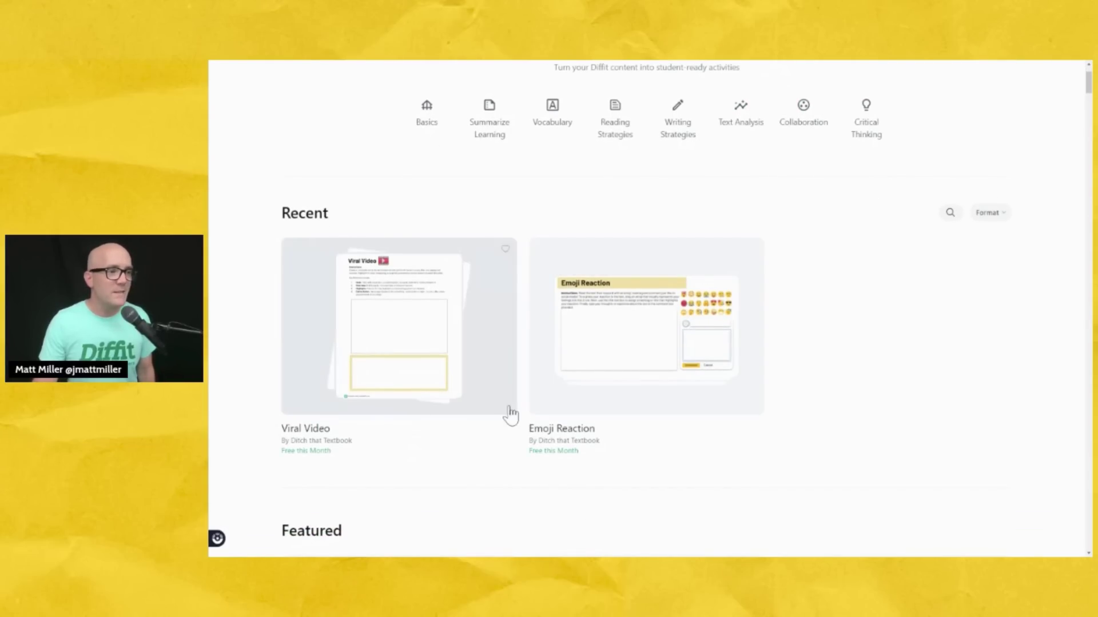
scroll(564, 306, down, 7)
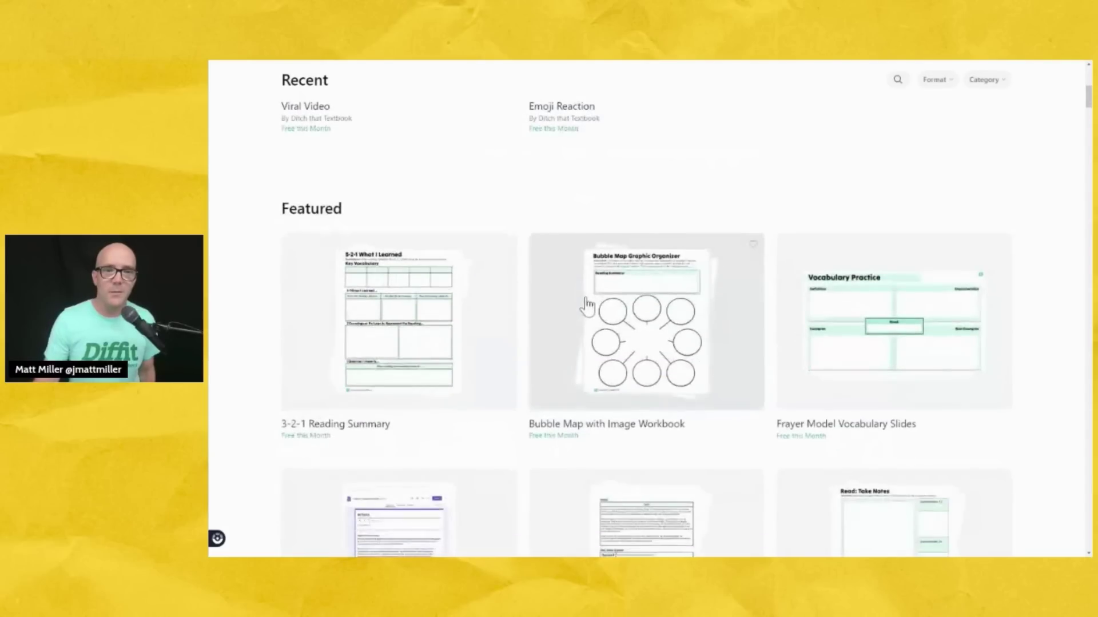
scroll(572, 315, up, 2)
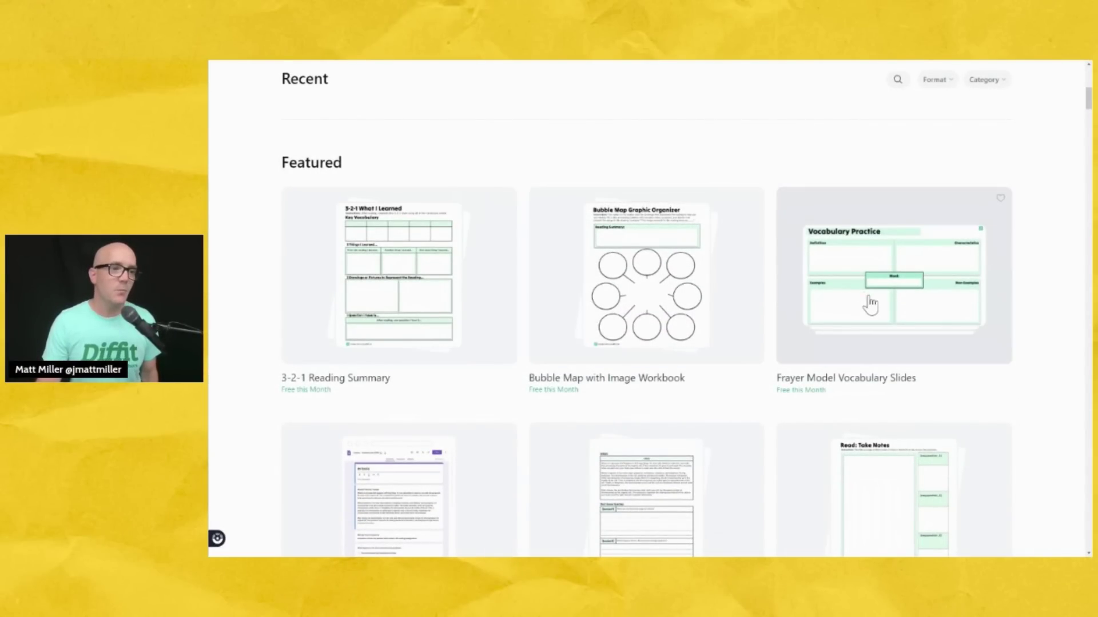
scroll(870, 302, down, 2)
scroll(870, 308, down, 2)
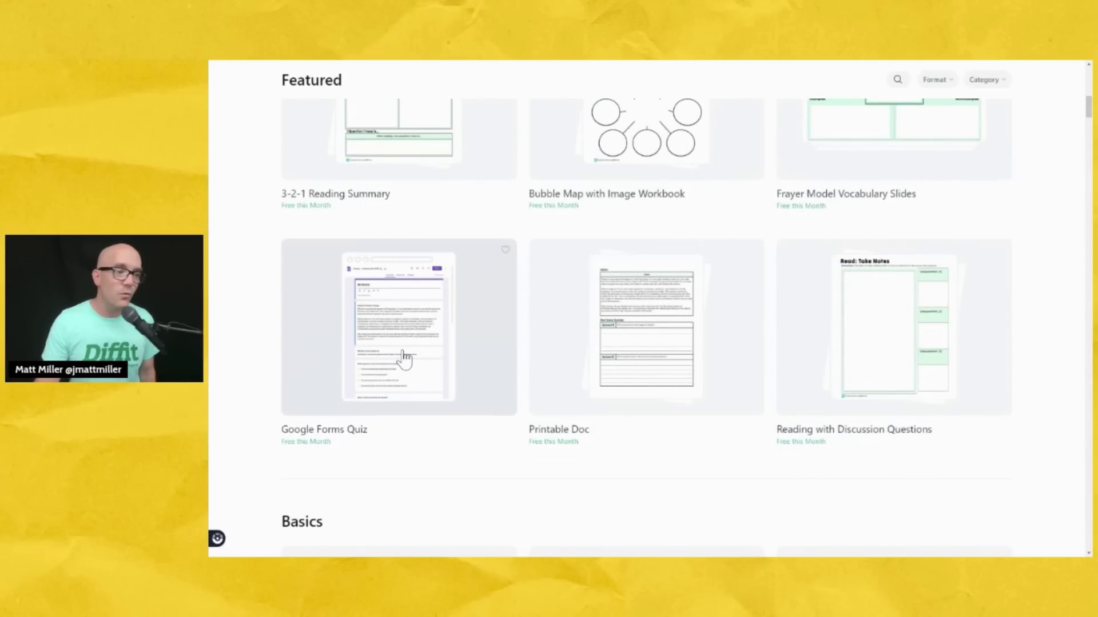
scroll(732, 345, down, 3)
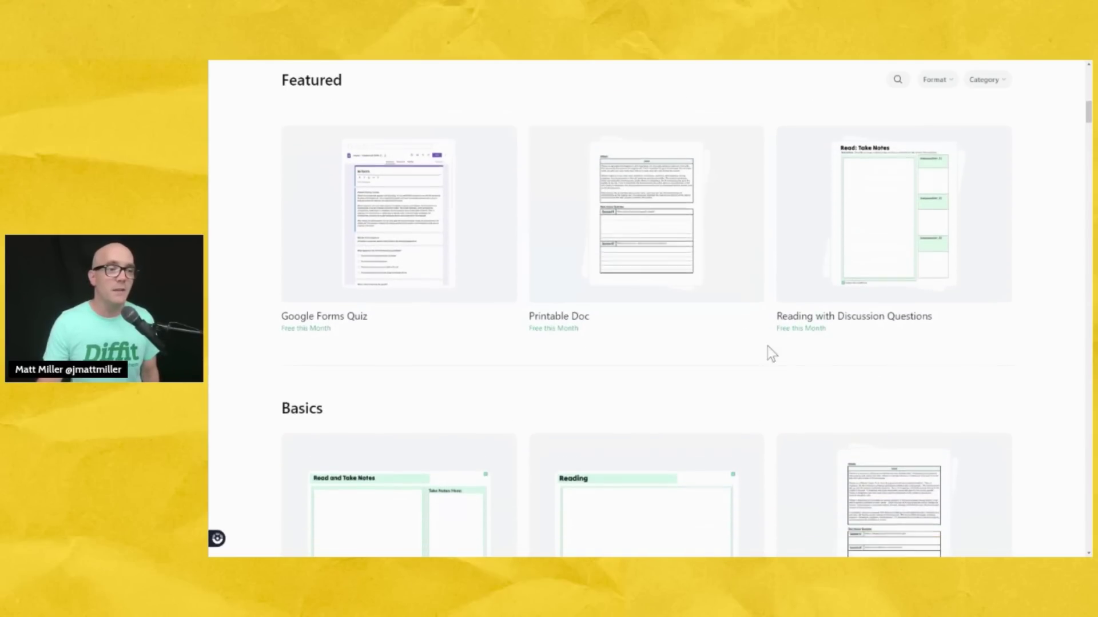
scroll(748, 346, down, 12)
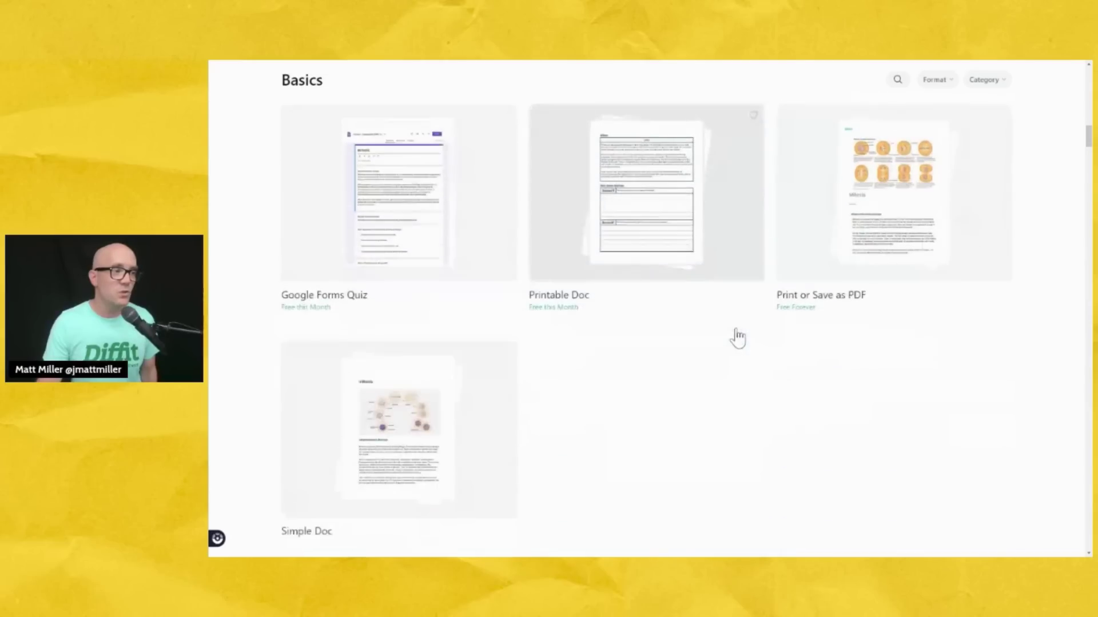
scroll(740, 331, down, 5)
scroll(385, 299, up, 1)
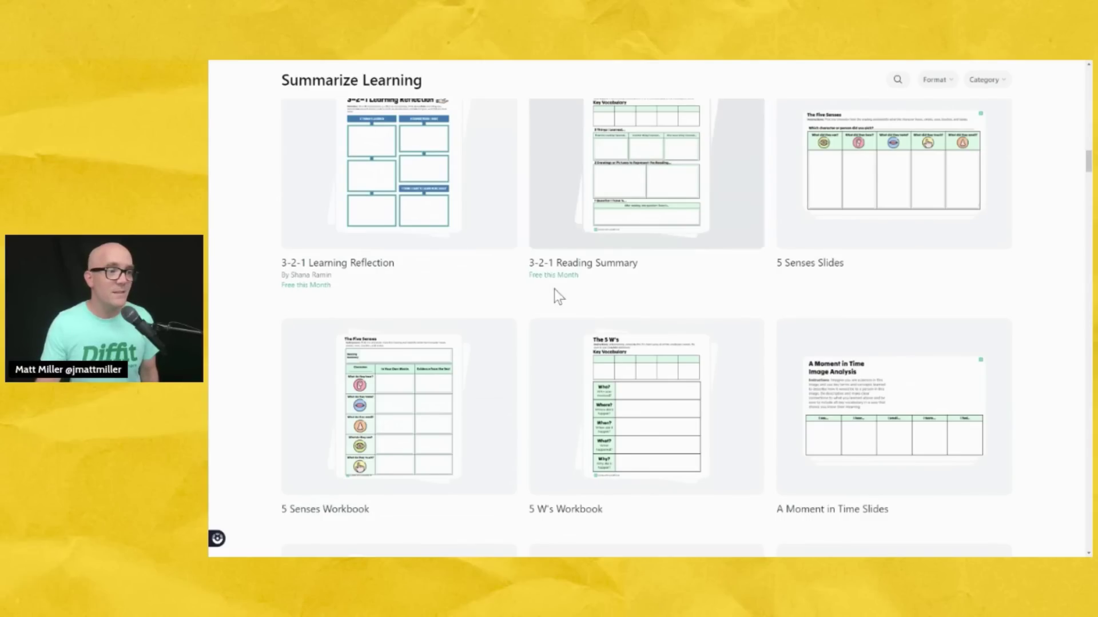
scroll(783, 350, down, 1)
scroll(784, 350, down, 3)
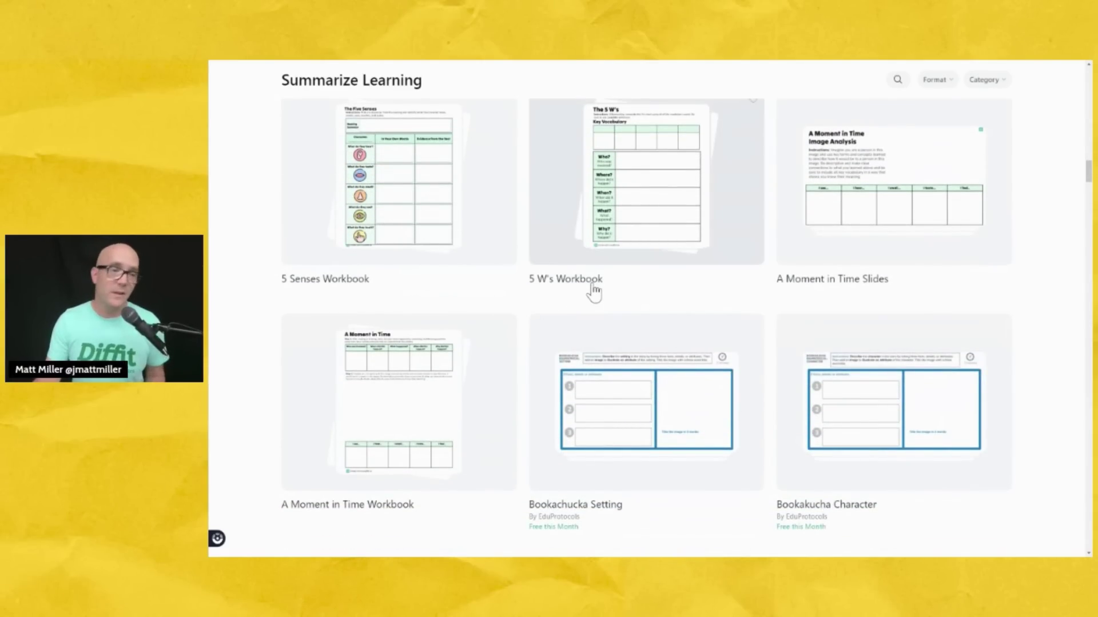
scroll(666, 286, down, 5)
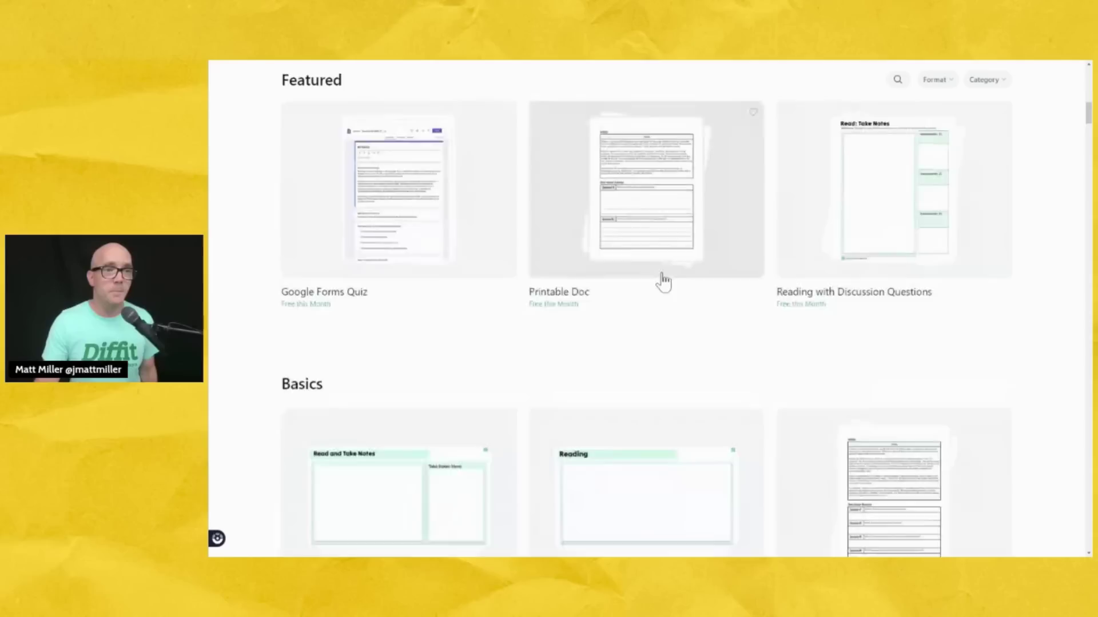
scroll(664, 281, up, 10)
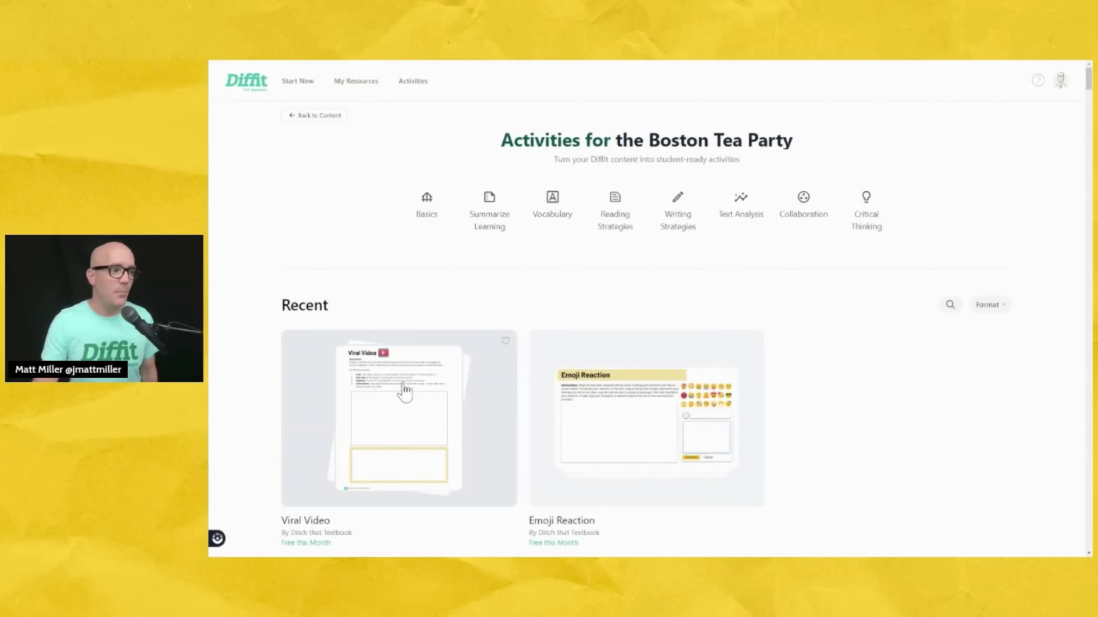
scroll(402, 394, down, 1)
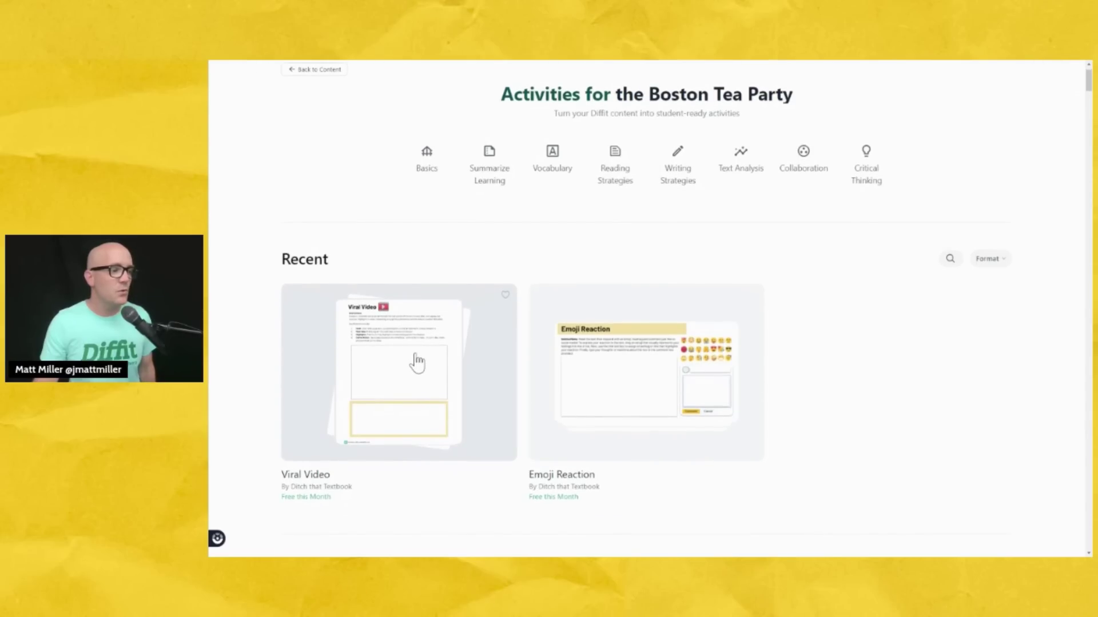
Open the Viral Video activity and preview its Image Analysis, Vocabulary, Answer and Explain, Short Answer and Reflect pages.
click(397, 368)
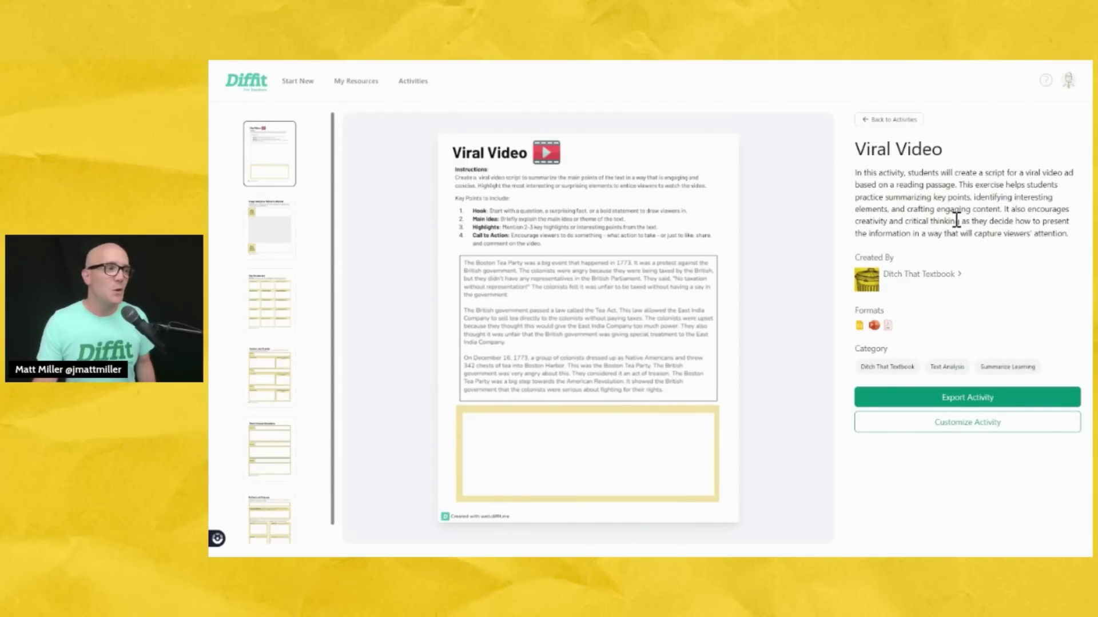
click(267, 214)
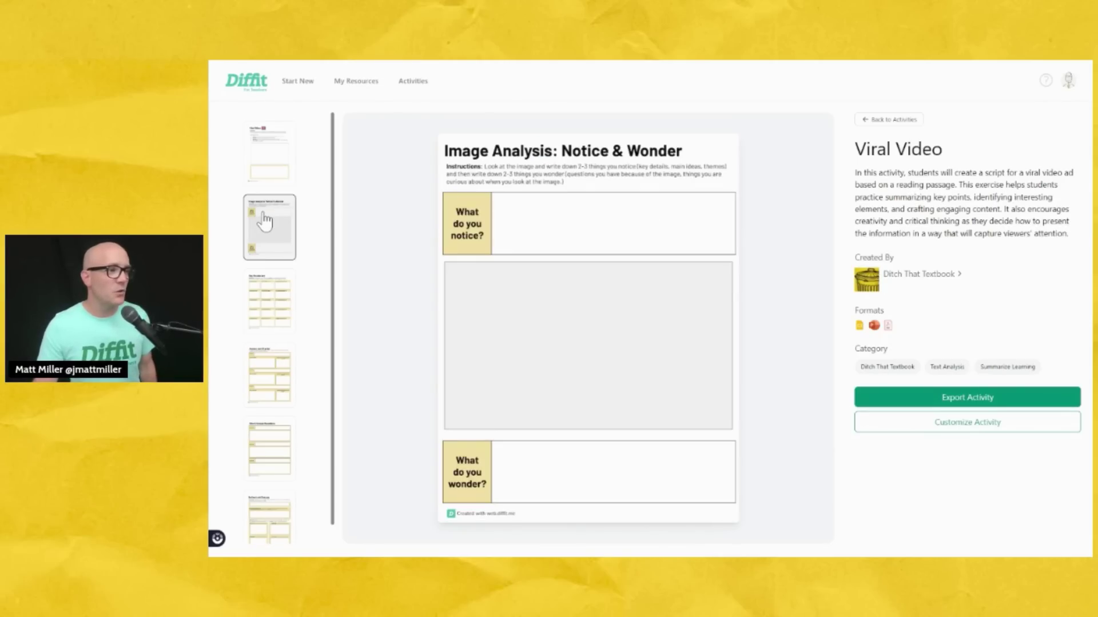
click(270, 297)
click(269, 382)
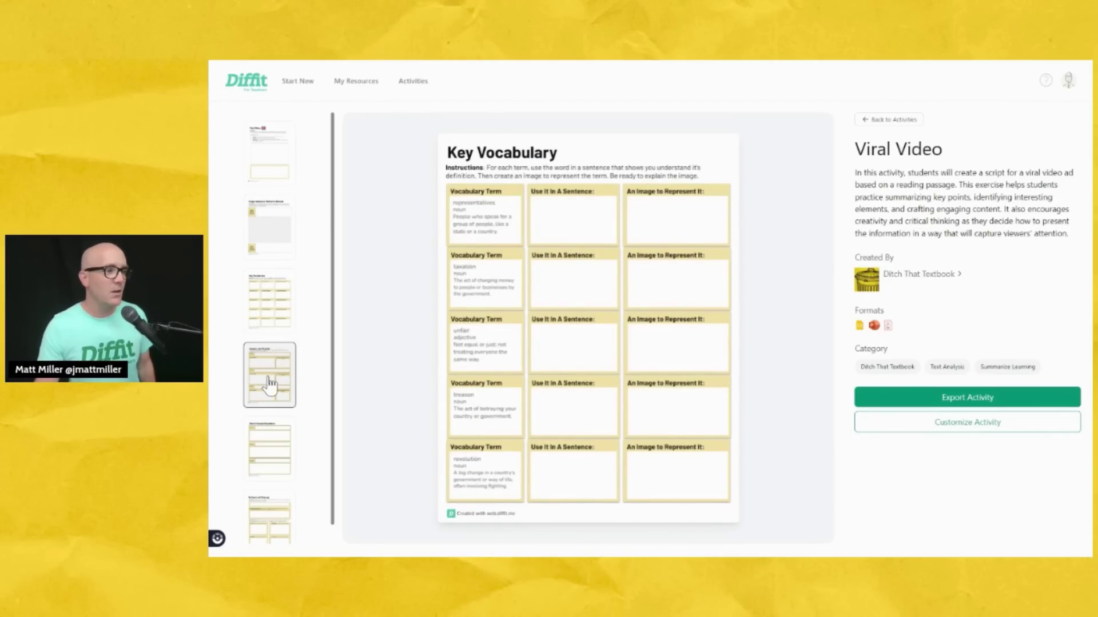
click(274, 452)
scroll(270, 476, down, 1)
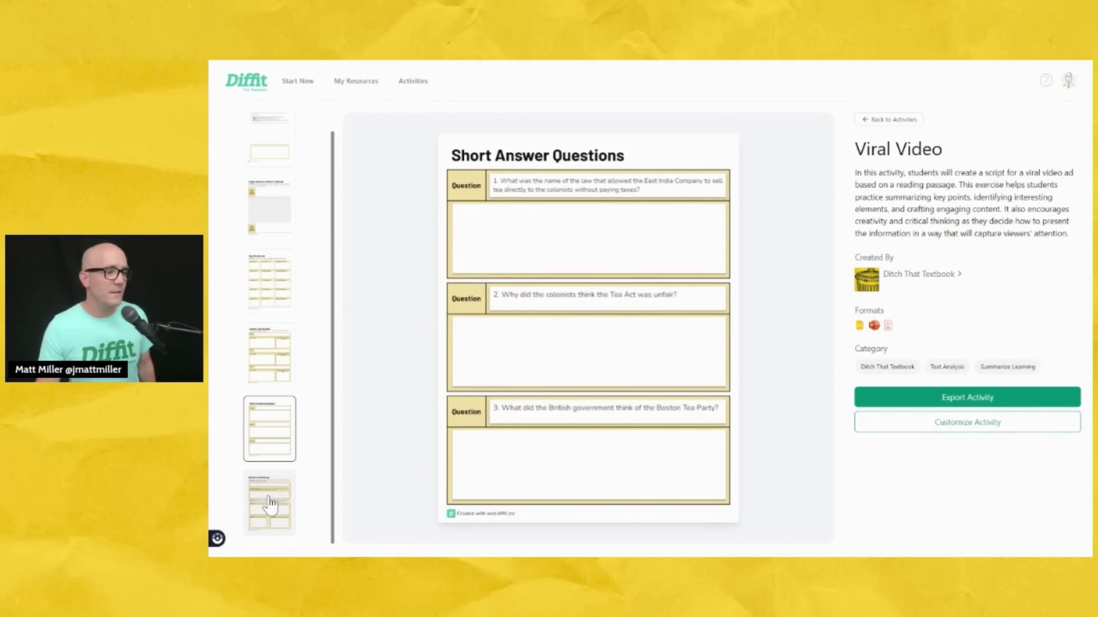
click(271, 480)
Page back through Short Answer, Answer and Explain and Key Vocabulary to the Viral Video page.
click(276, 417)
click(284, 373)
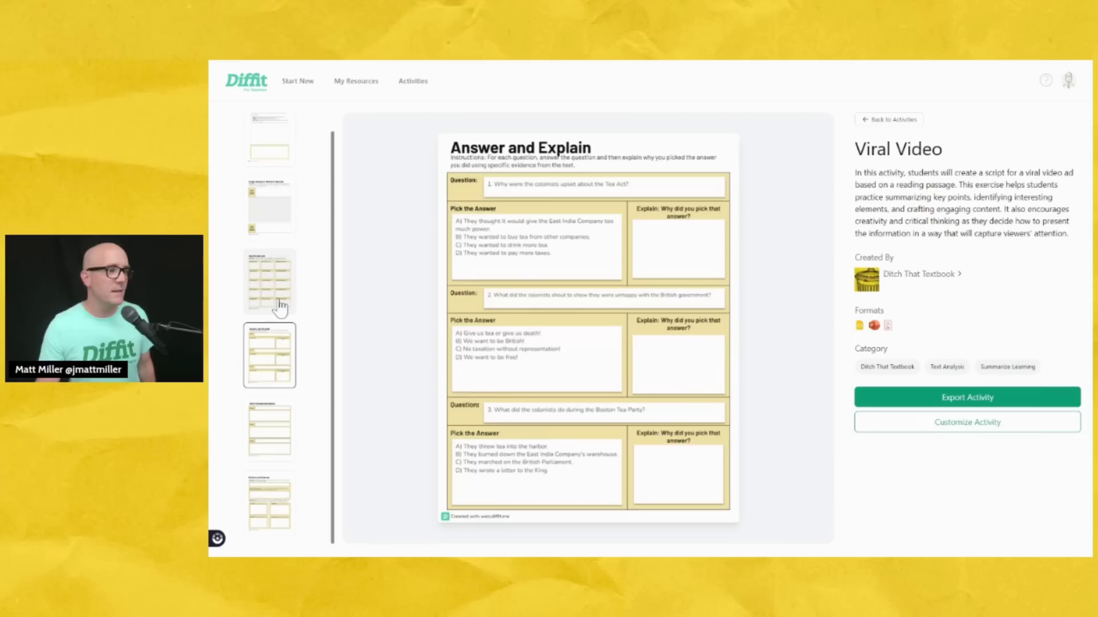
click(280, 302)
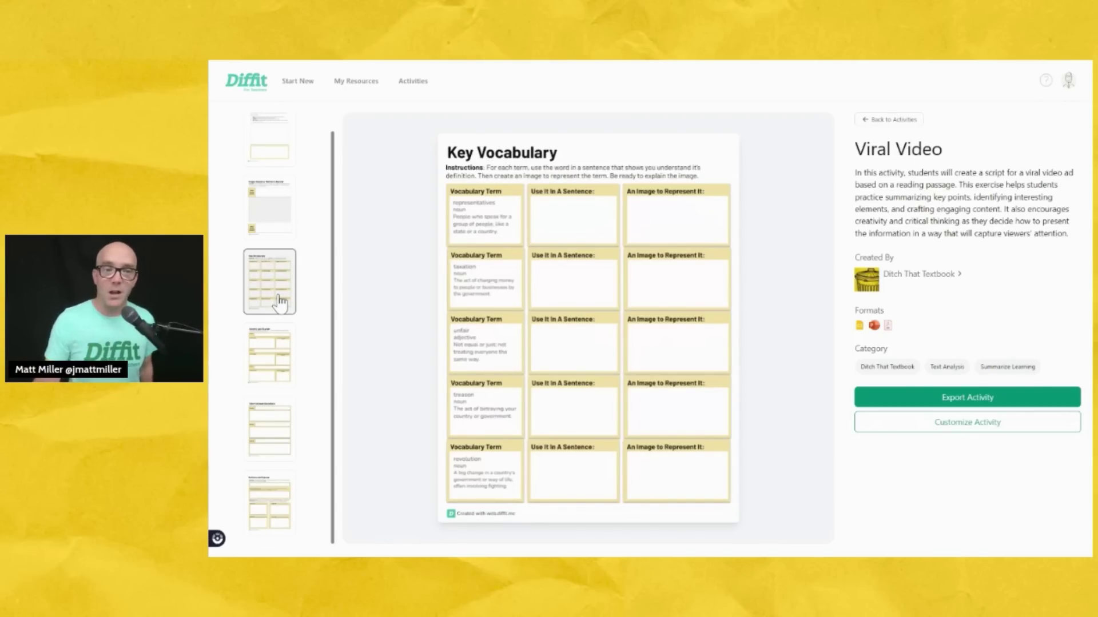
scroll(282, 299, up, 1)
click(281, 184)
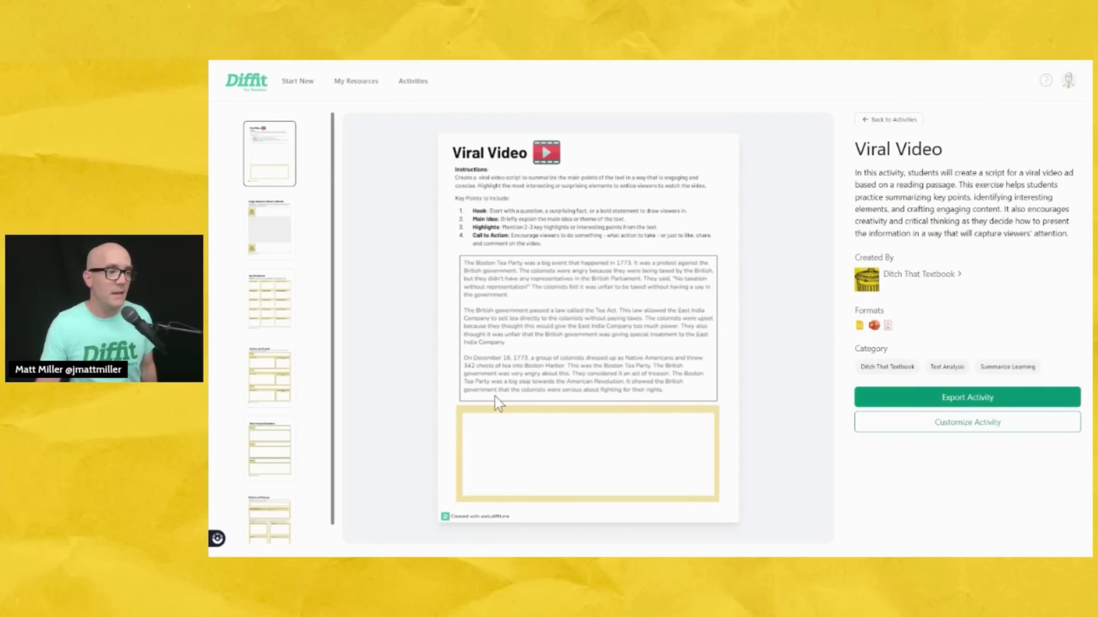
Recheck the Notice & Wonder, Key Vocabulary and Answer and Explain pages, then begin customizing.
click(276, 229)
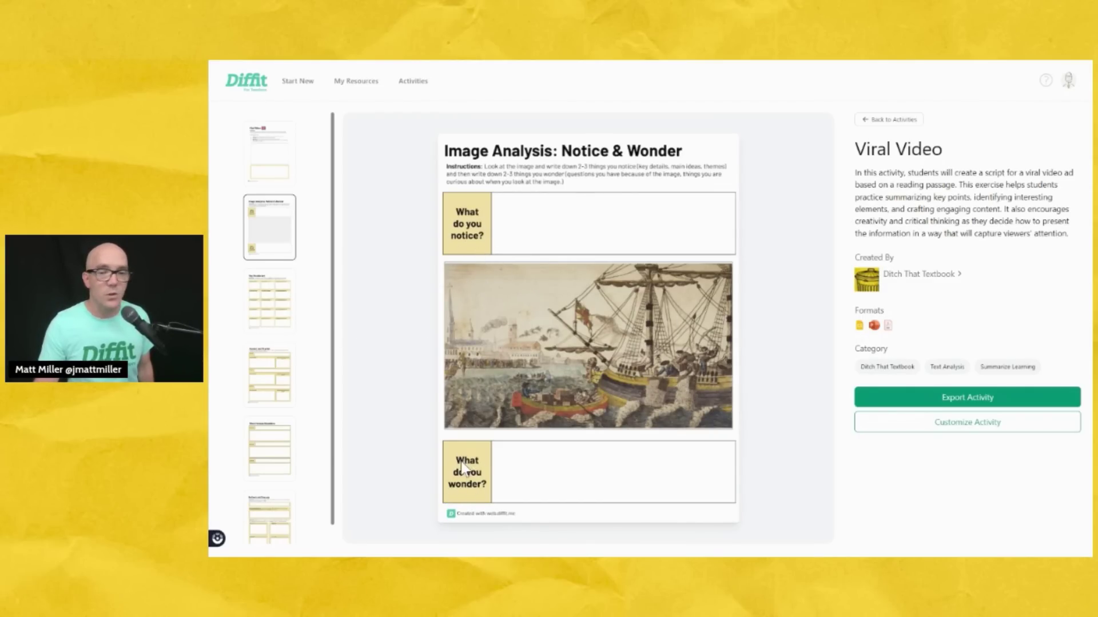
click(258, 307)
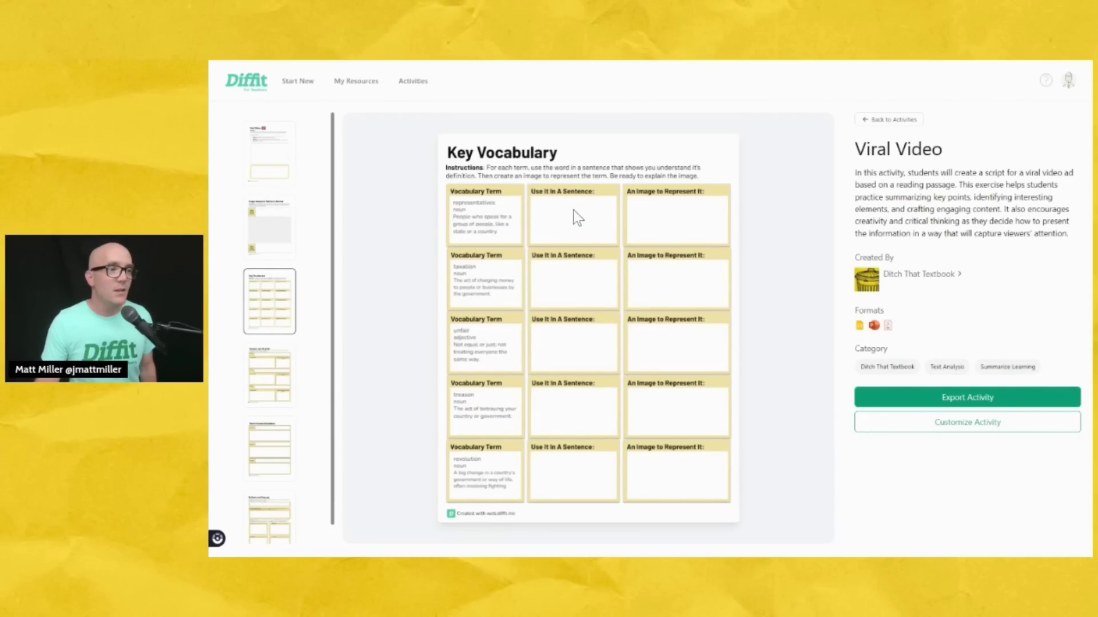
click(275, 367)
click(264, 175)
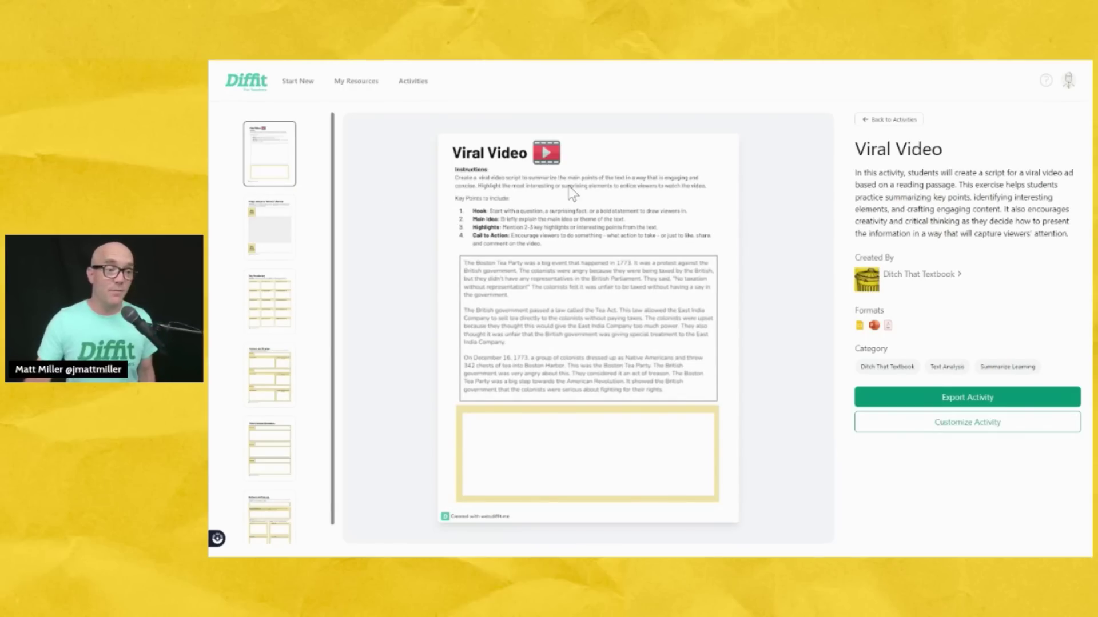
click(961, 430)
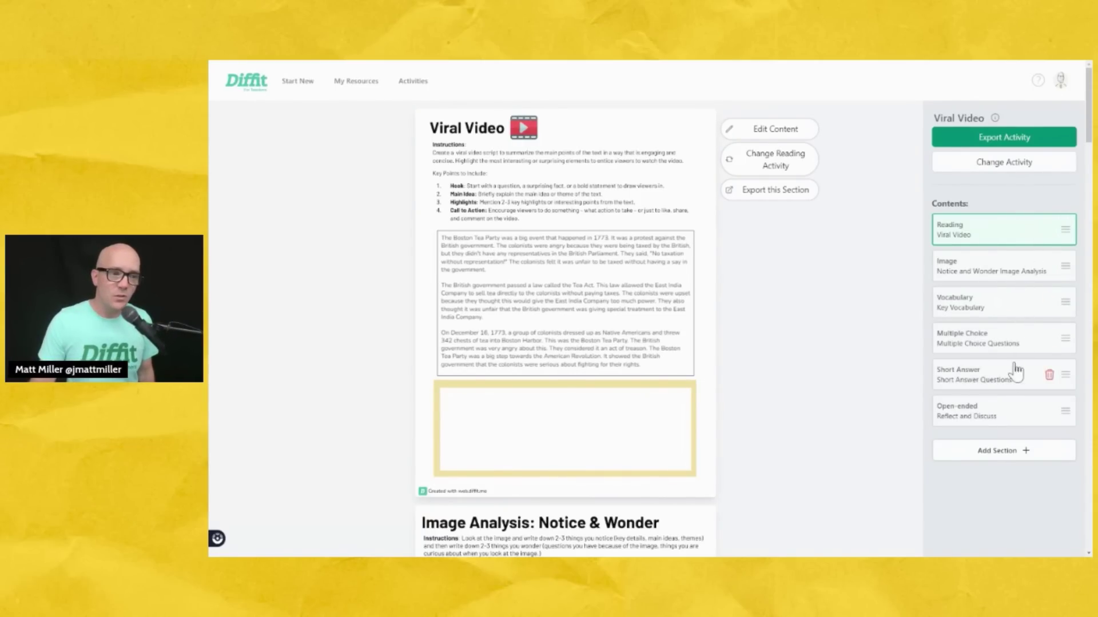
Delete the Vocabulary section and move Short Answer above Multiple Choice in Contents.
click(1049, 302)
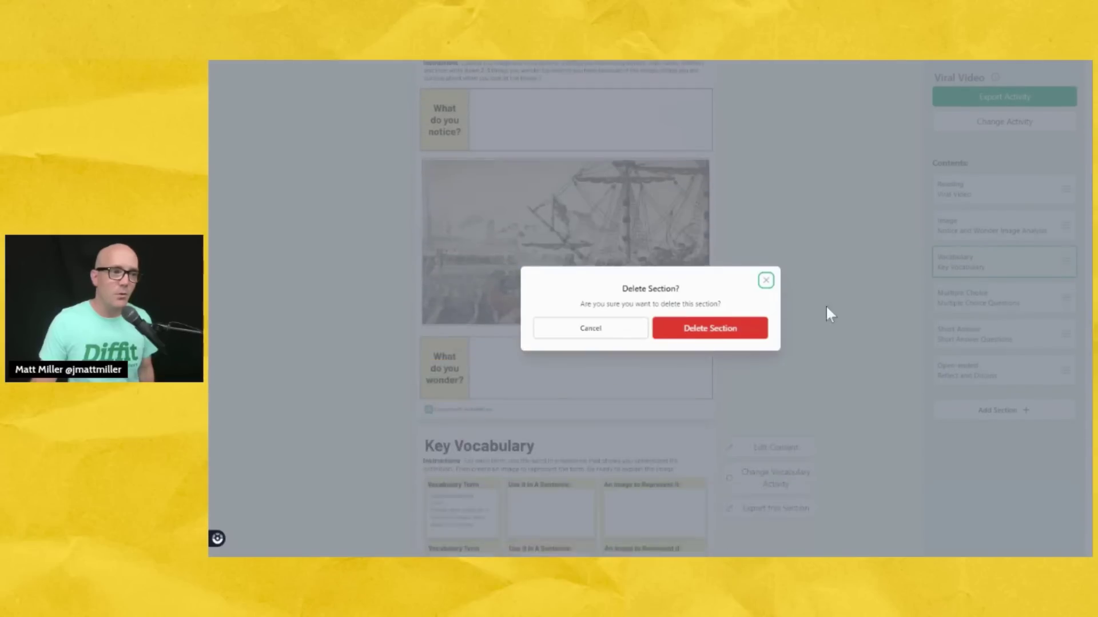
click(717, 330)
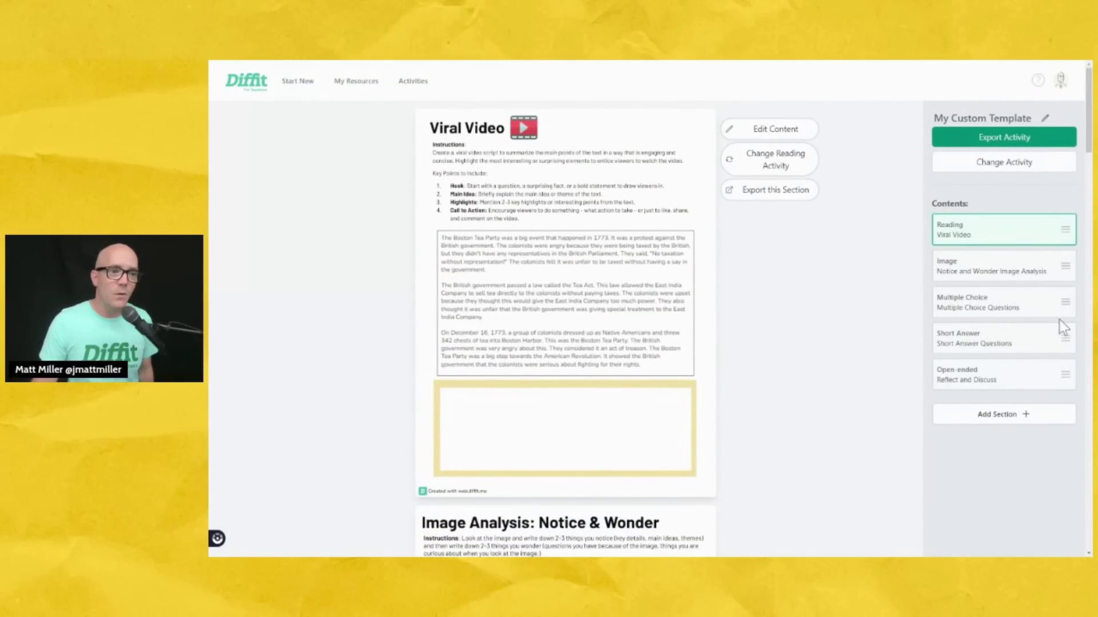
drag(1065, 343, 1066, 306)
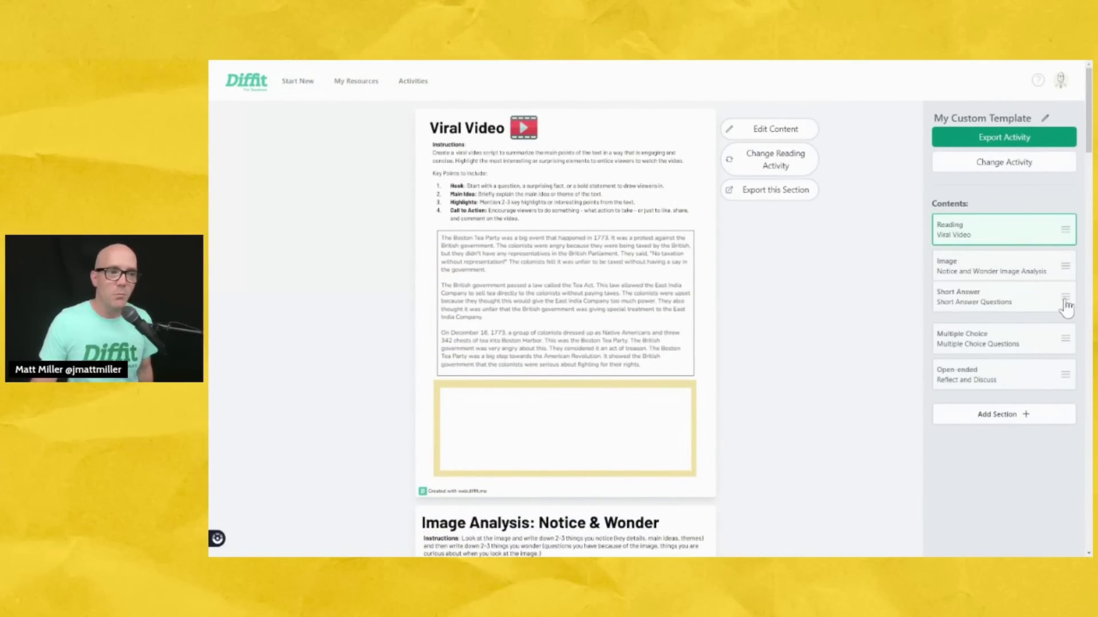
scroll(1066, 308, down, 1)
scroll(1066, 307, down, 10)
scroll(760, 326, up, 7)
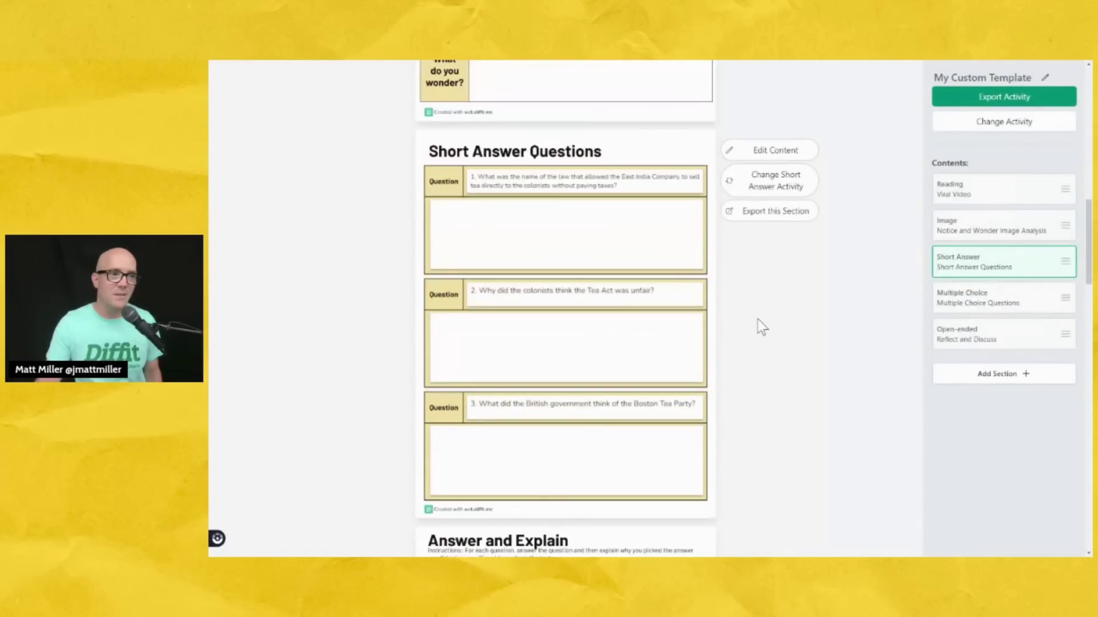
scroll(909, 149, up, 2)
scroll(905, 166, up, 2)
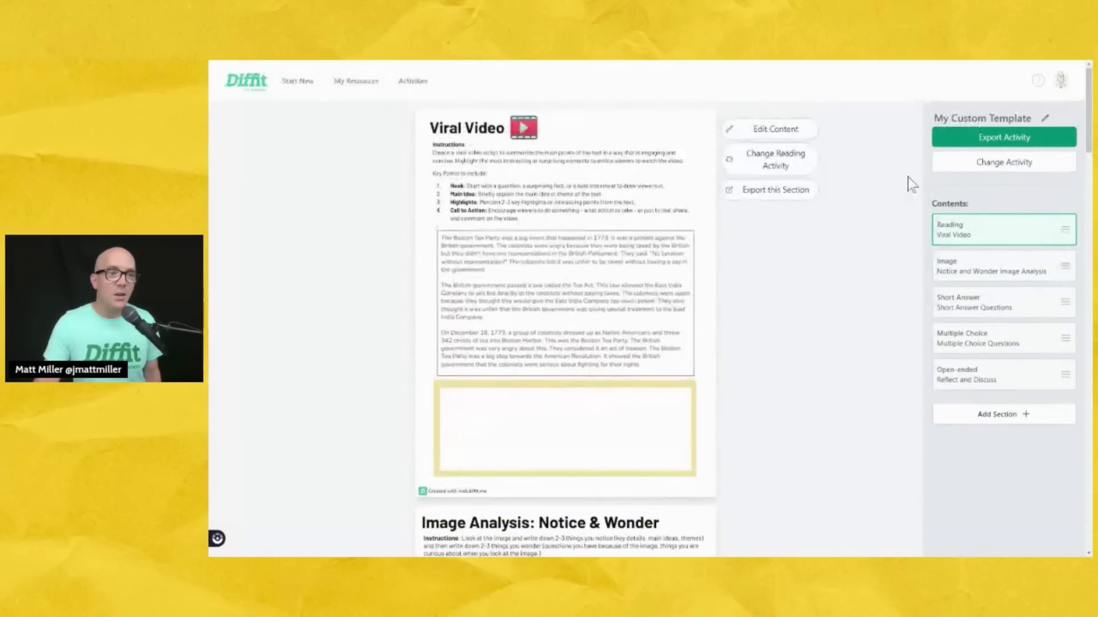
Add the 3-2-1 Reading Summary graphic organizer to the worksheet.
click(978, 415)
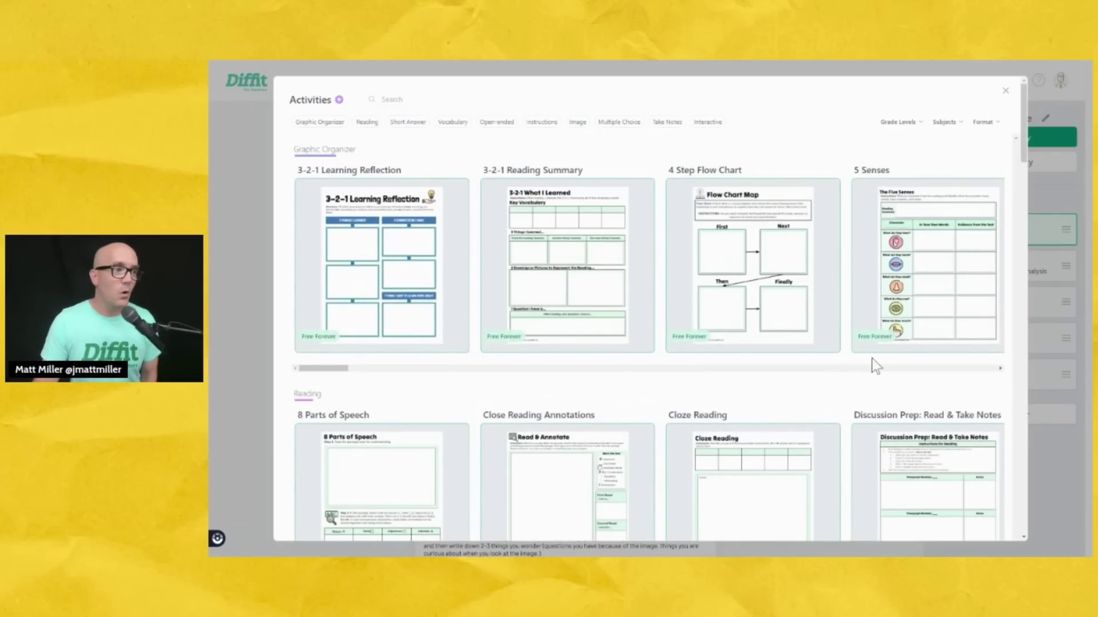
scroll(821, 343, down, 3)
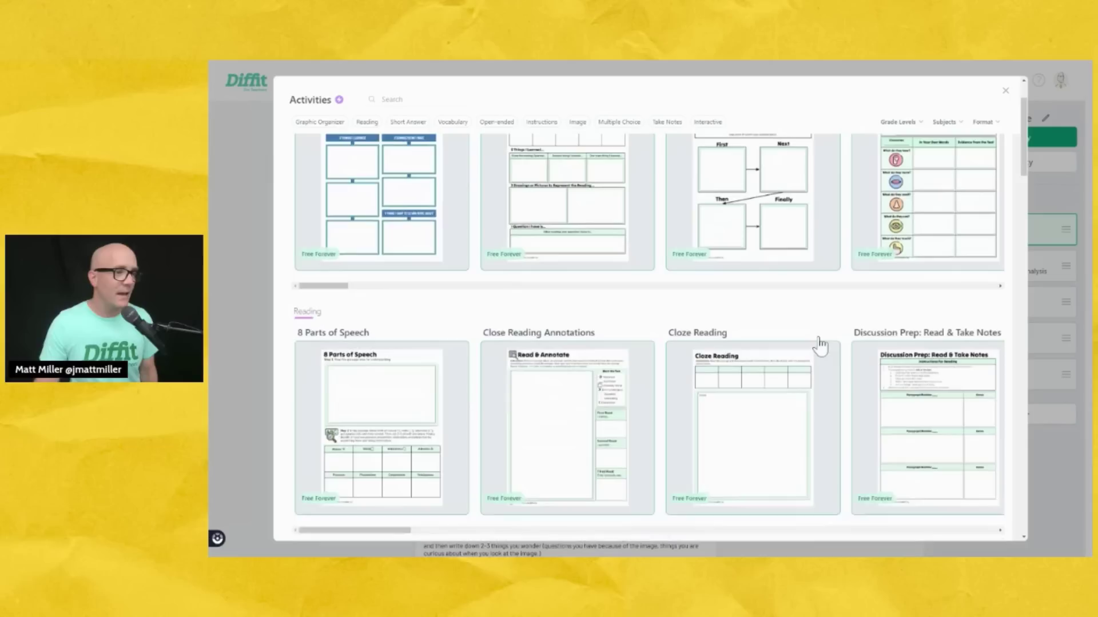
scroll(821, 346, up, 3)
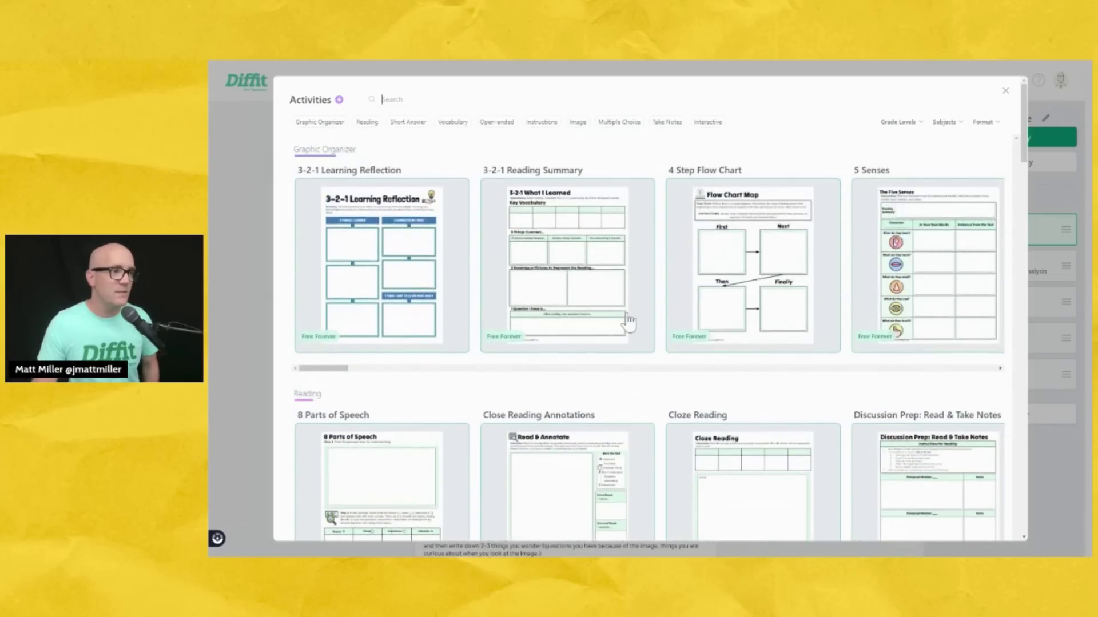
click(589, 250)
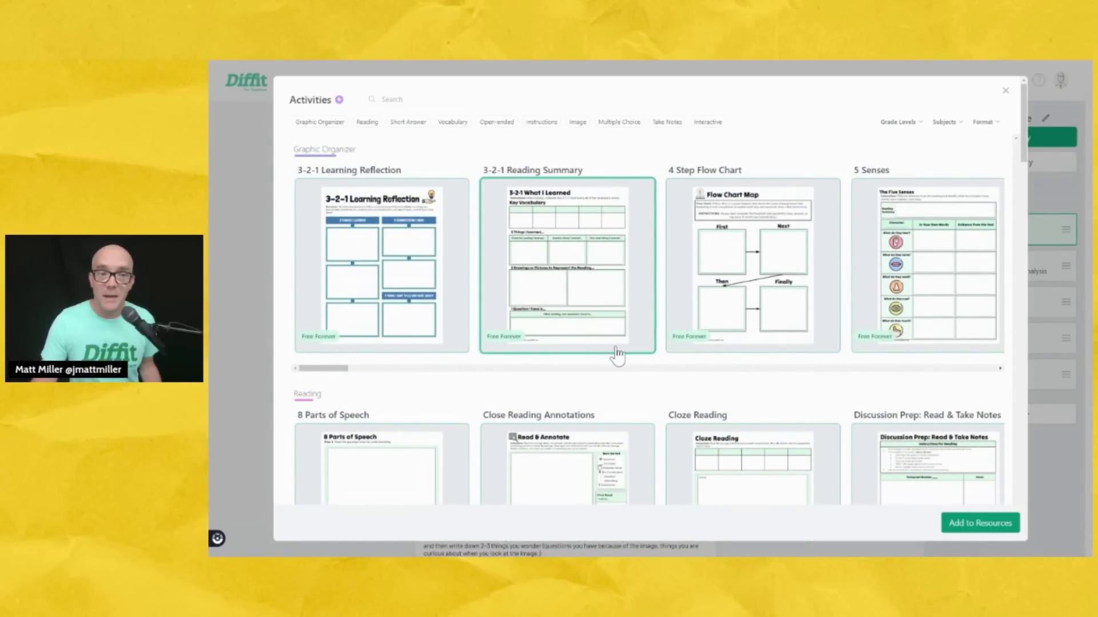
click(969, 526)
Move the Graphic Organizer row up to sit directly under Reading.
mouse_move(1064, 375)
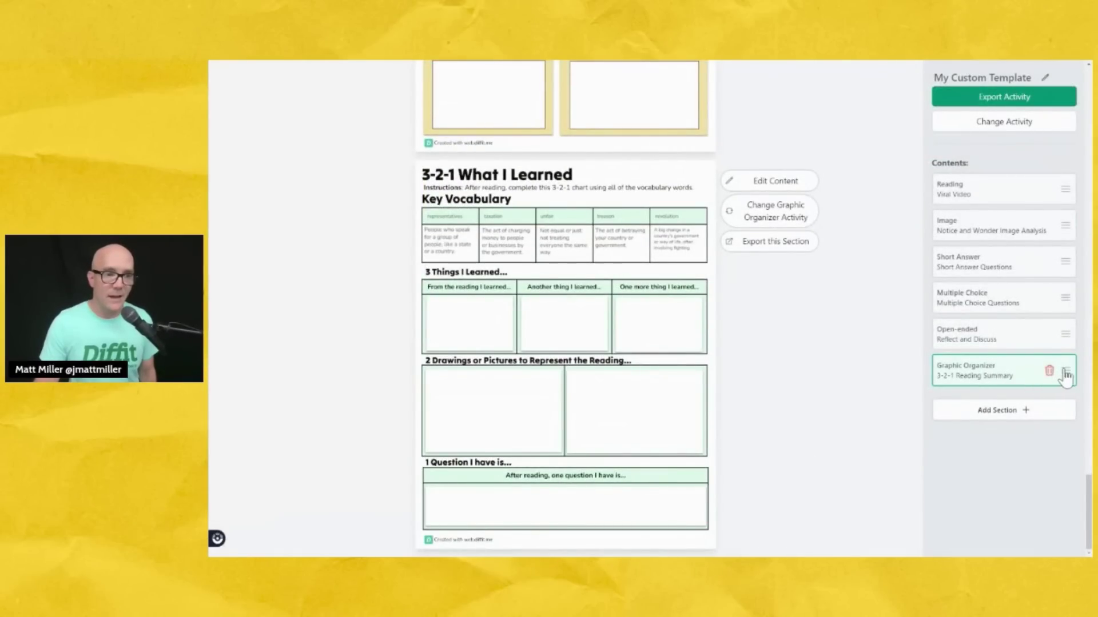
drag(1067, 378, 1054, 229)
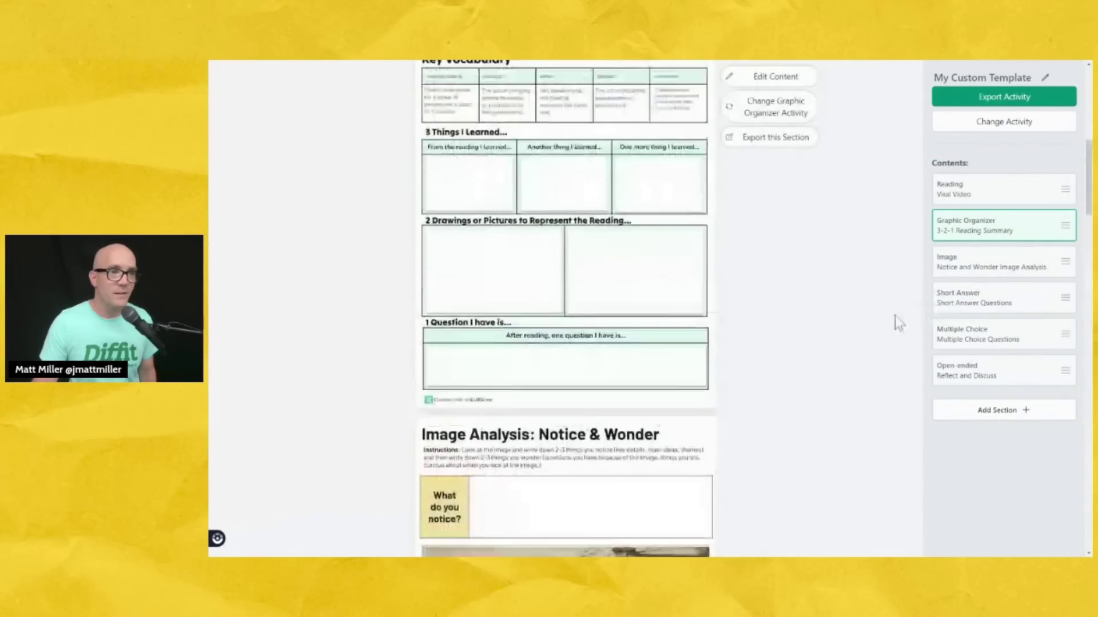
scroll(632, 341, up, 5)
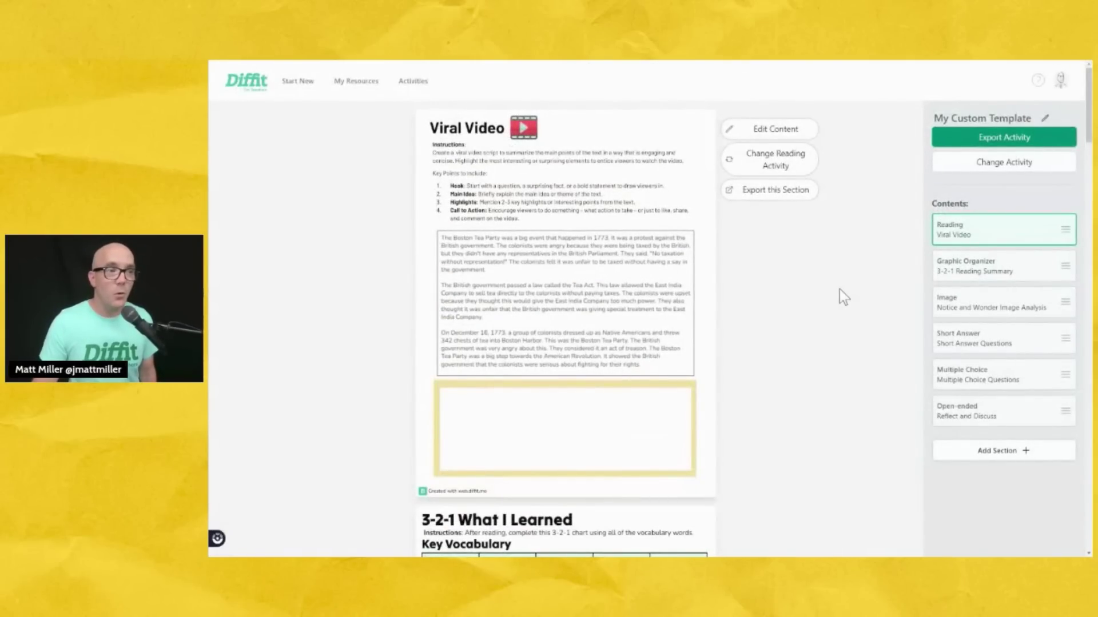
Review the Boston Tea Party passage in Edit Content, return to the activity, and export it.
click(771, 131)
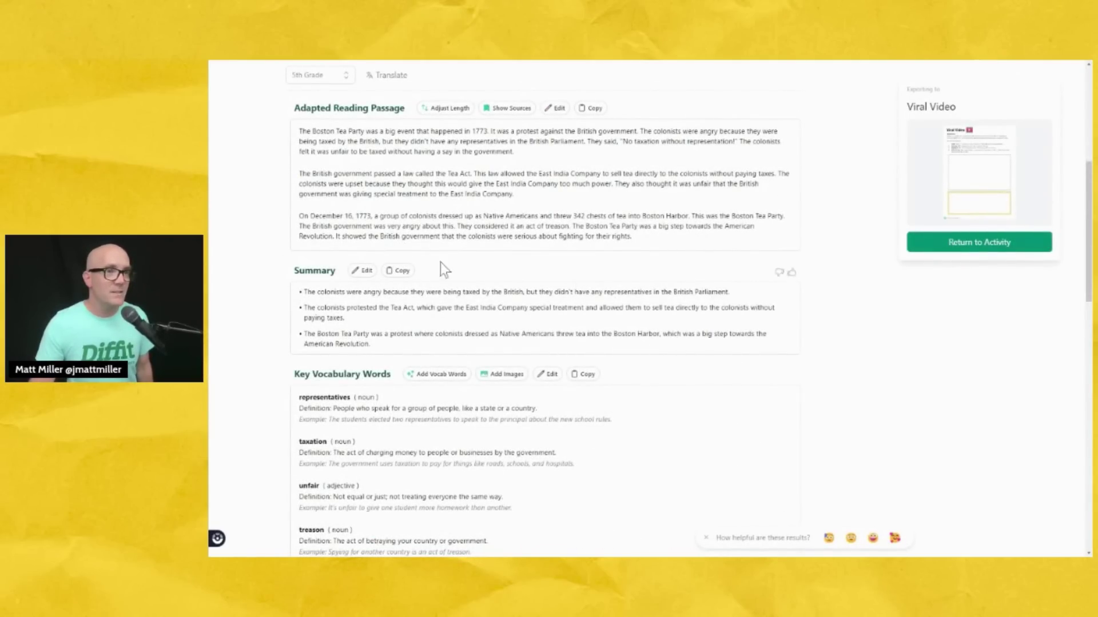
scroll(457, 266, up, 3)
scroll(465, 270, up, 3)
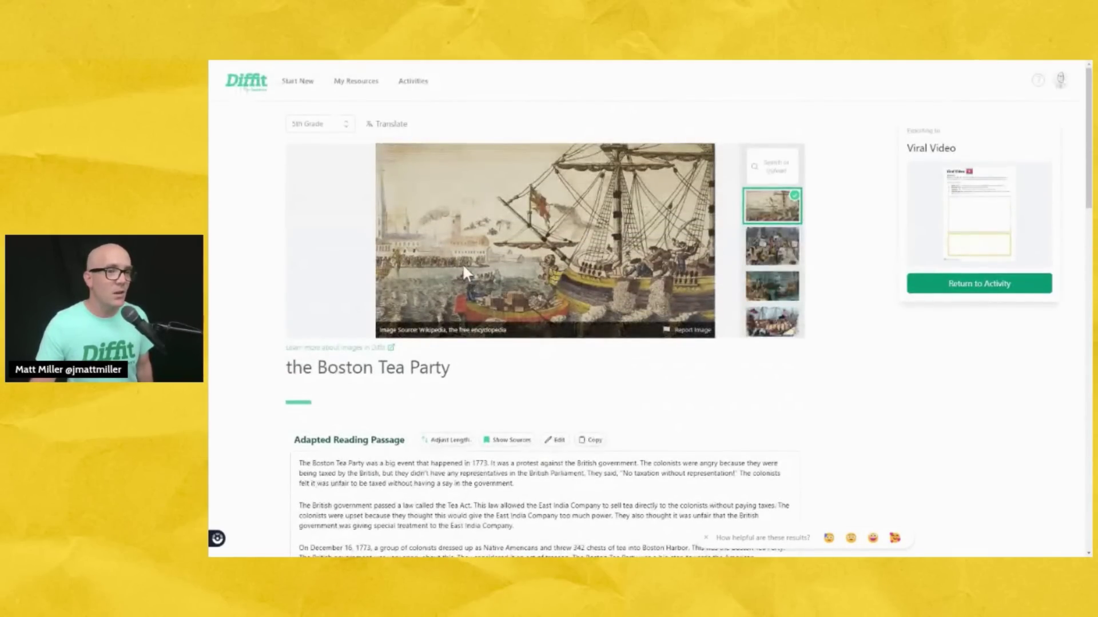
scroll(533, 319, down, 5)
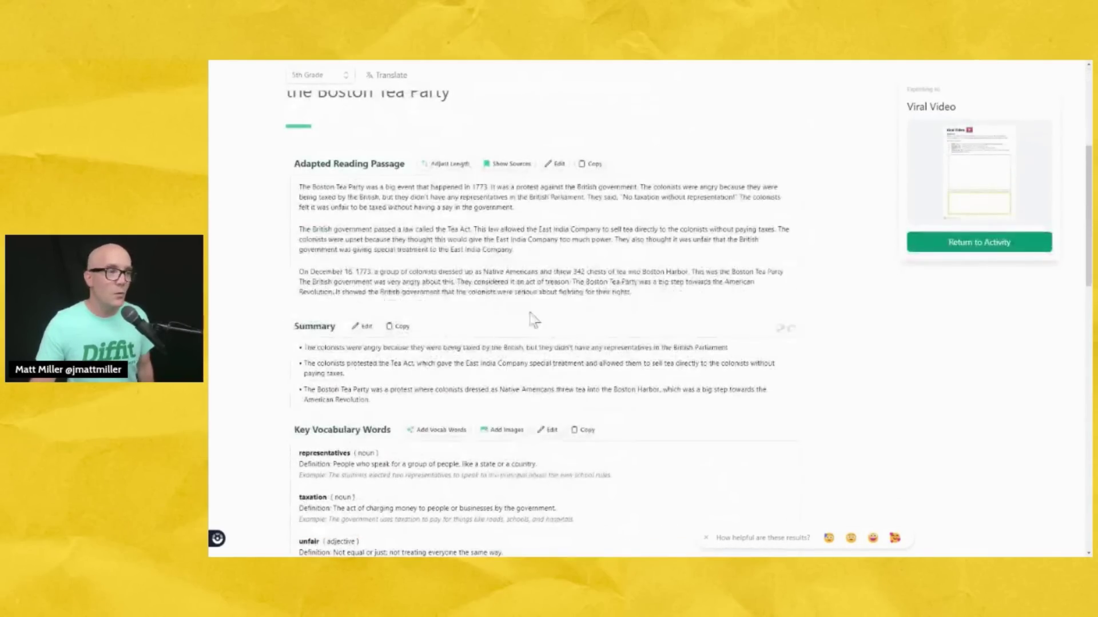
click(988, 244)
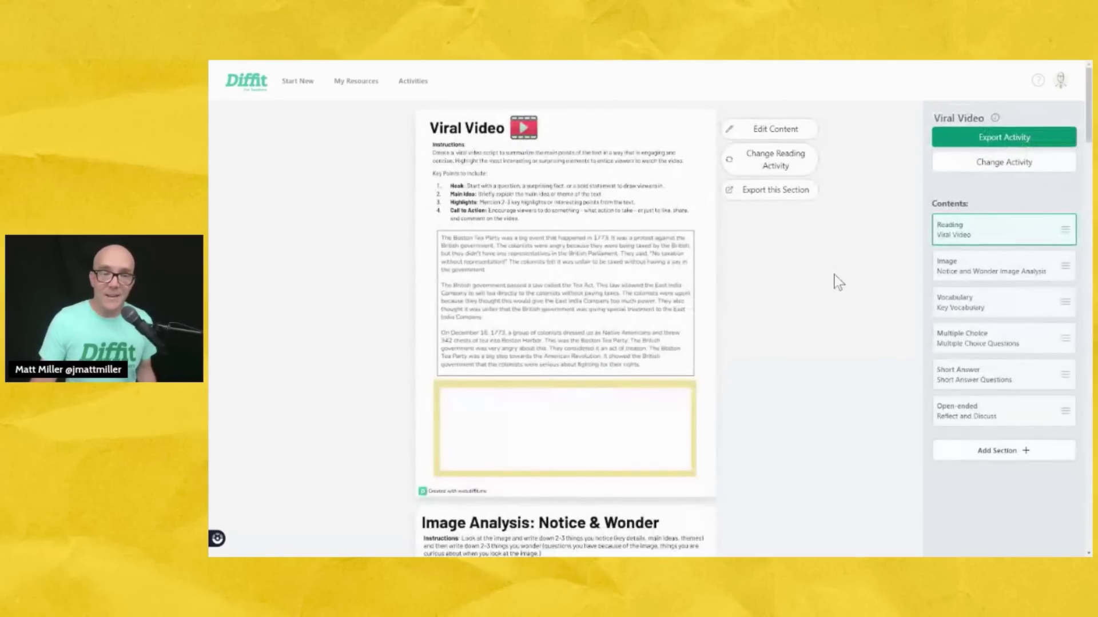
click(986, 145)
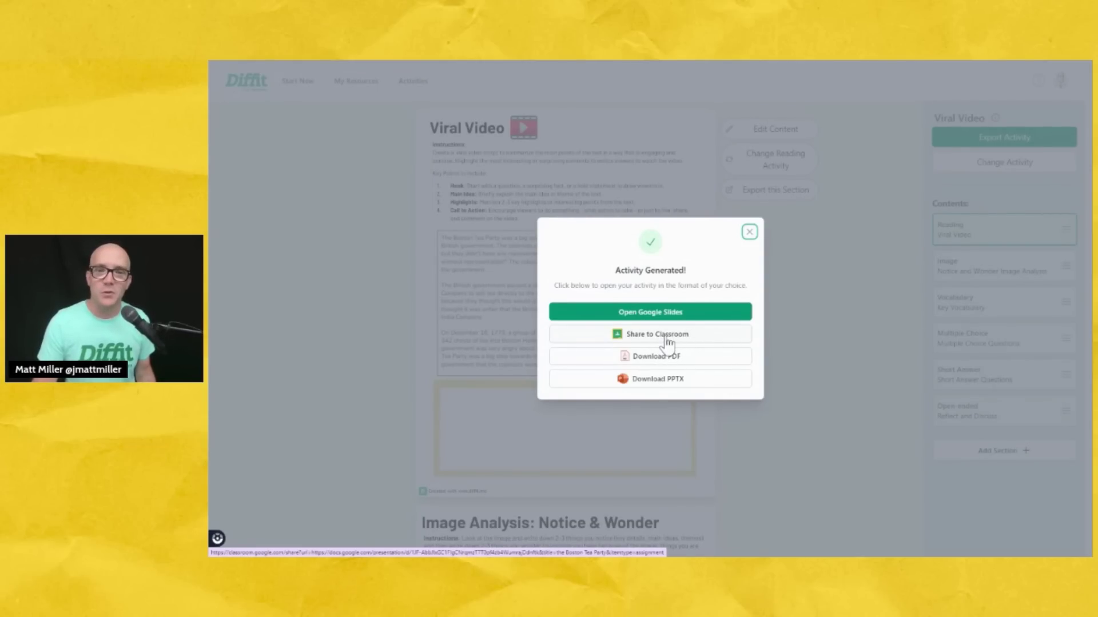
Open the generated Viral Video activity in Google Slides.
click(666, 314)
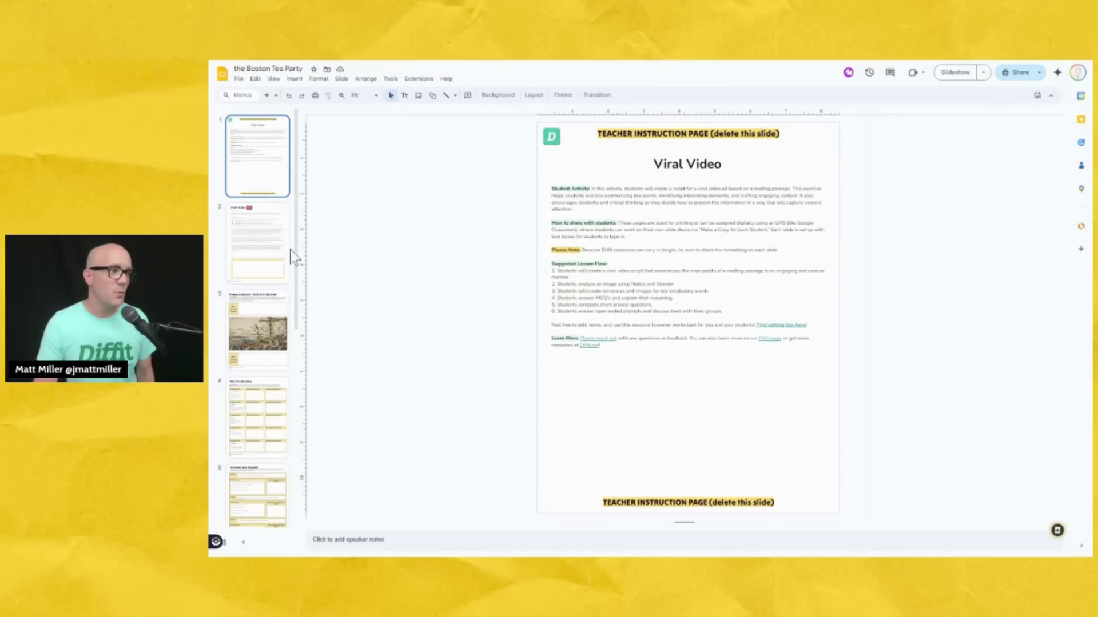
Step through the Viral Video, Notice & Wonder, Key Vocabulary, Answer and Explain, Short Answer and first Reflect slides.
click(242, 225)
click(263, 346)
scroll(263, 346, down, 3)
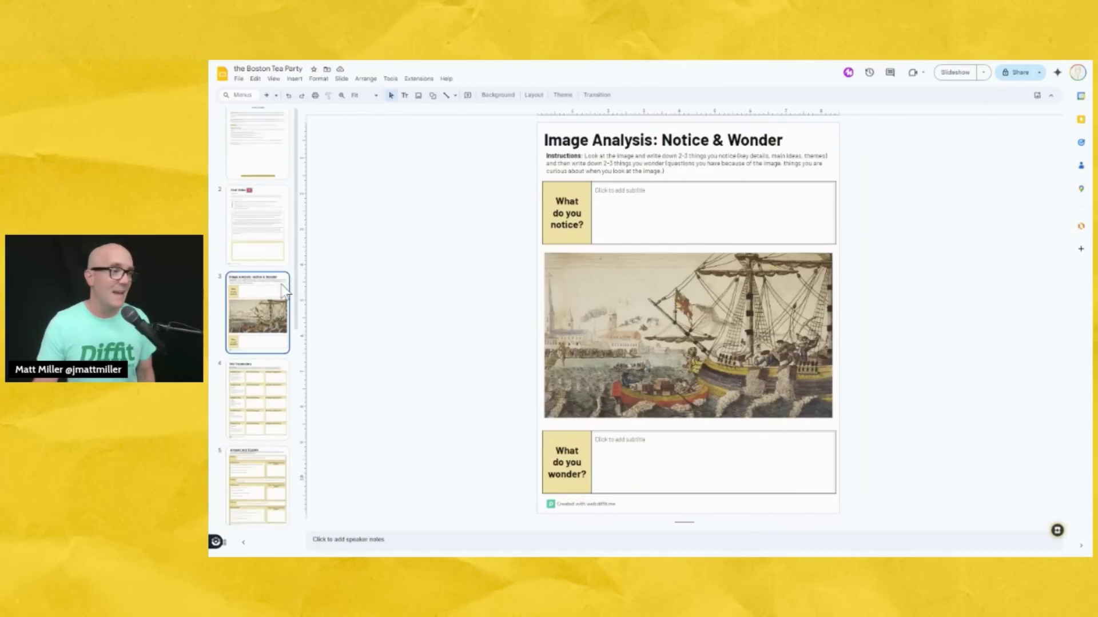
click(269, 249)
click(269, 342)
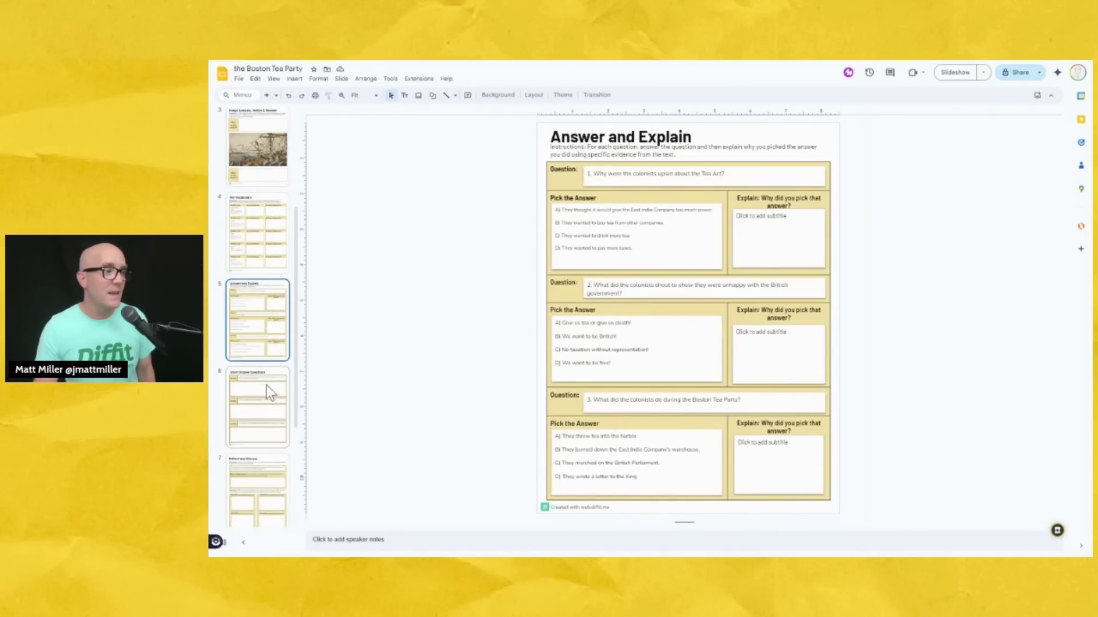
click(267, 394)
click(266, 483)
View slides 8 and 9, then select and deselect slide 9's question text box.
scroll(266, 483, down, 3)
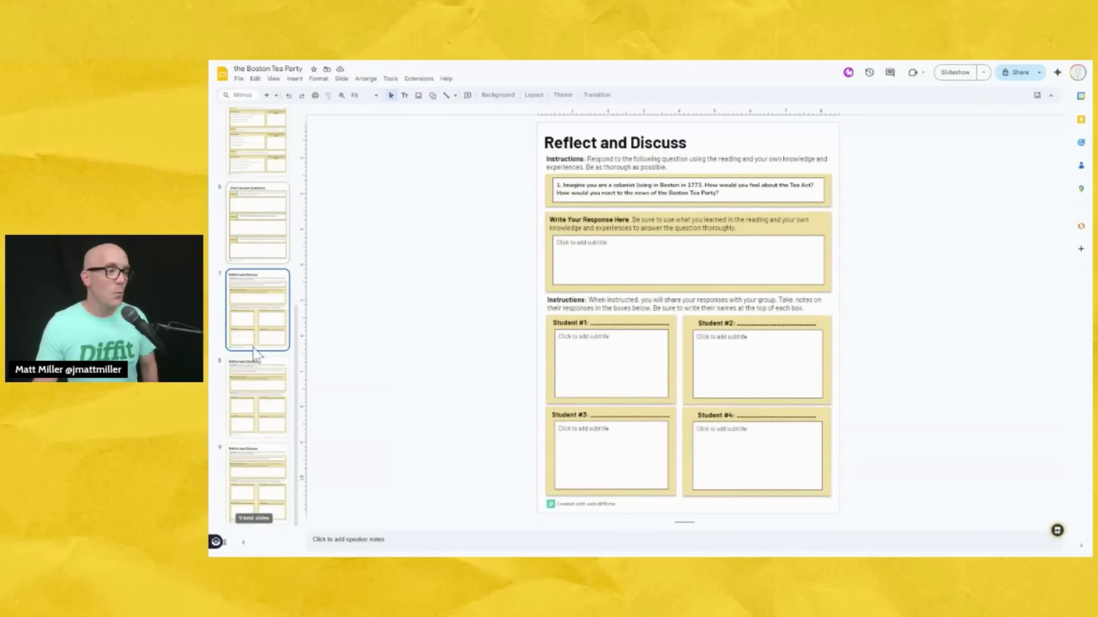
click(263, 401)
click(270, 487)
scroll(271, 475, up, 6)
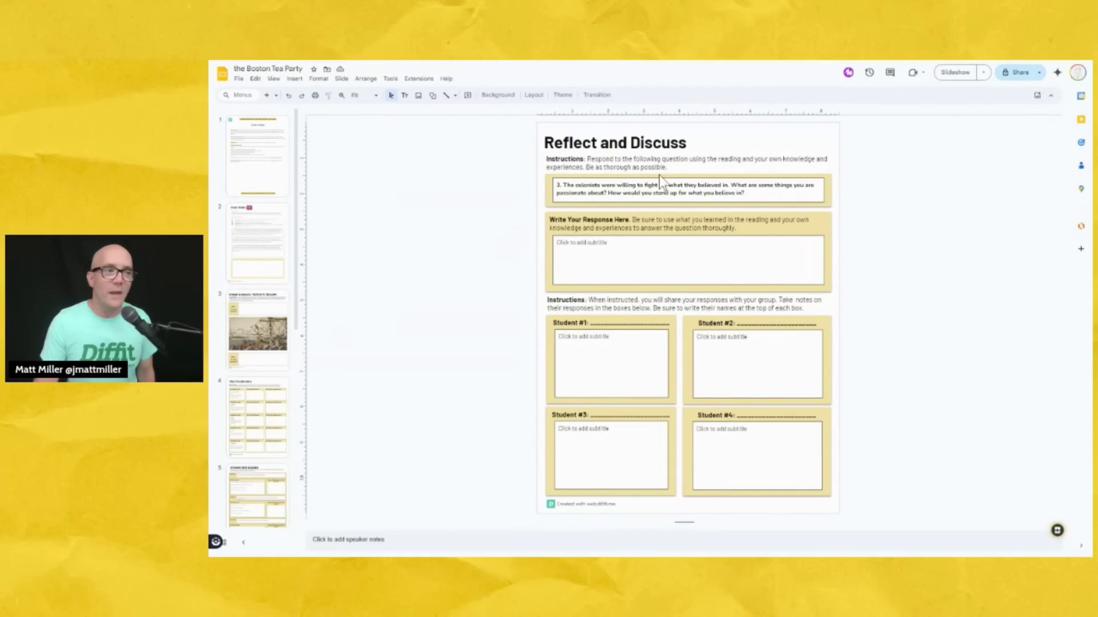
click(665, 195)
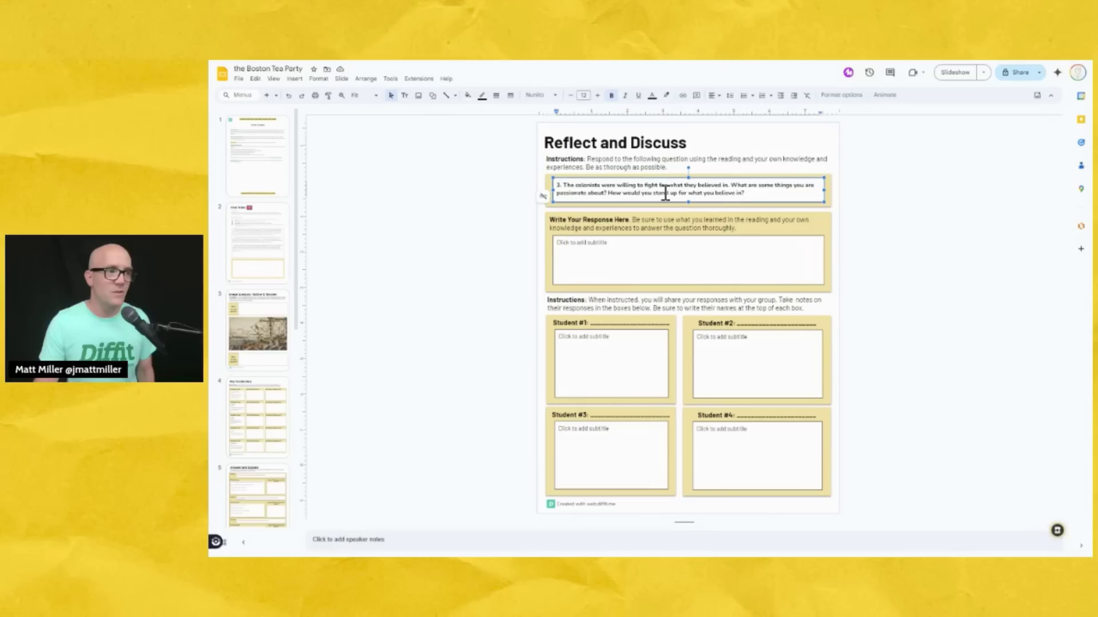
click(914, 274)
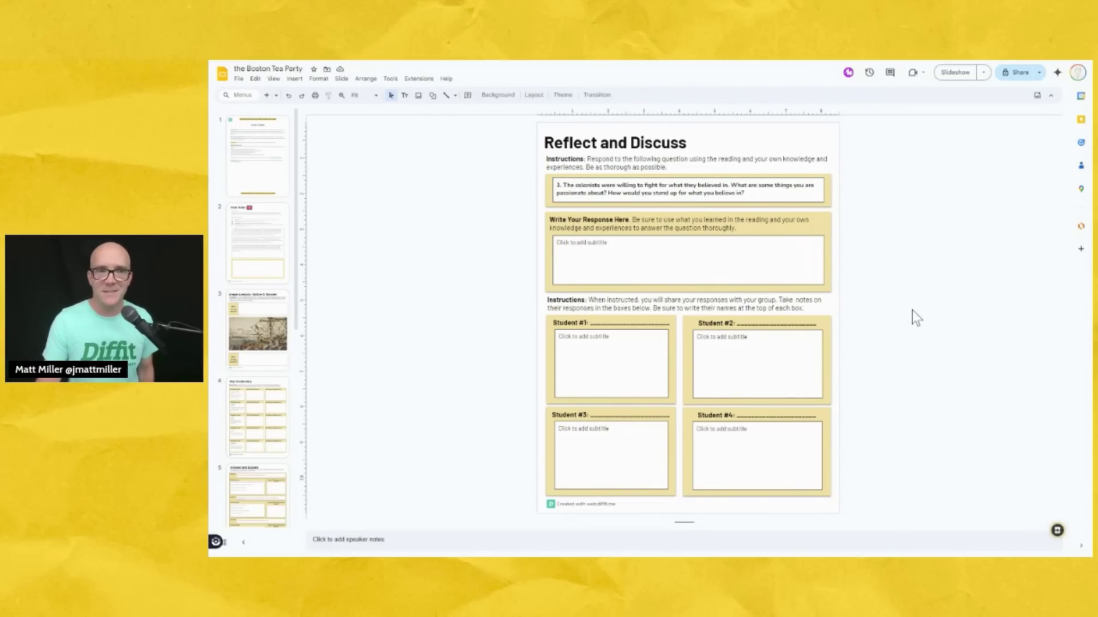